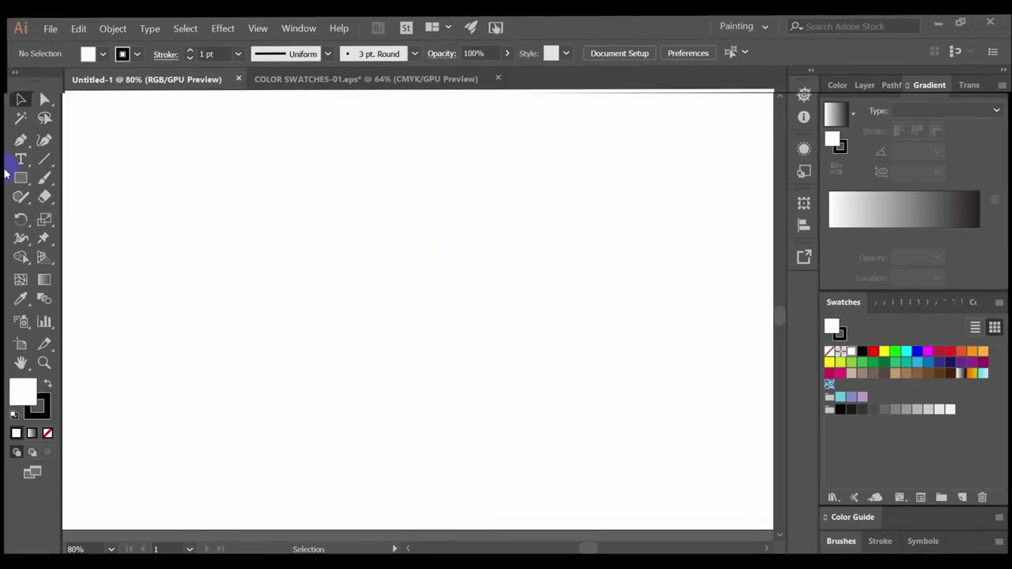
# Draw a closed pointed petal about 29 mm wide and 95 mm high with the Pen tool, and scale it down slightly
pyautogui.click(17, 177)
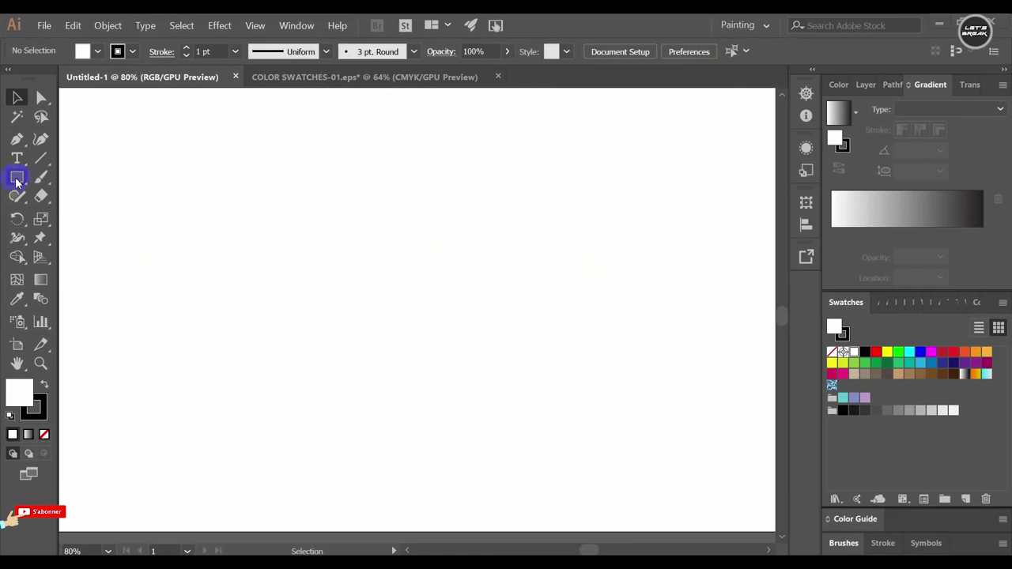
pyautogui.press('p')
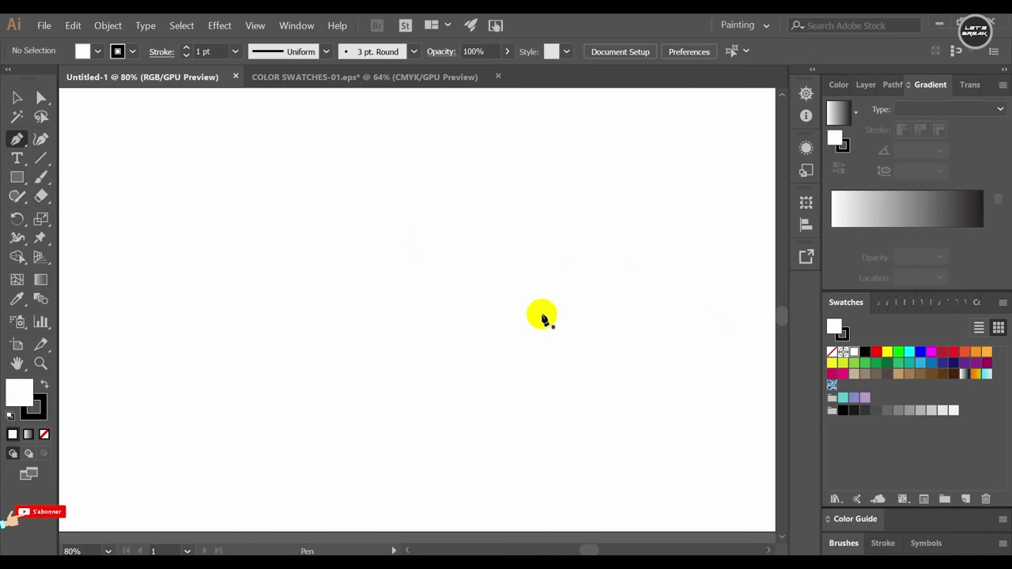
pyautogui.click(383, 283)
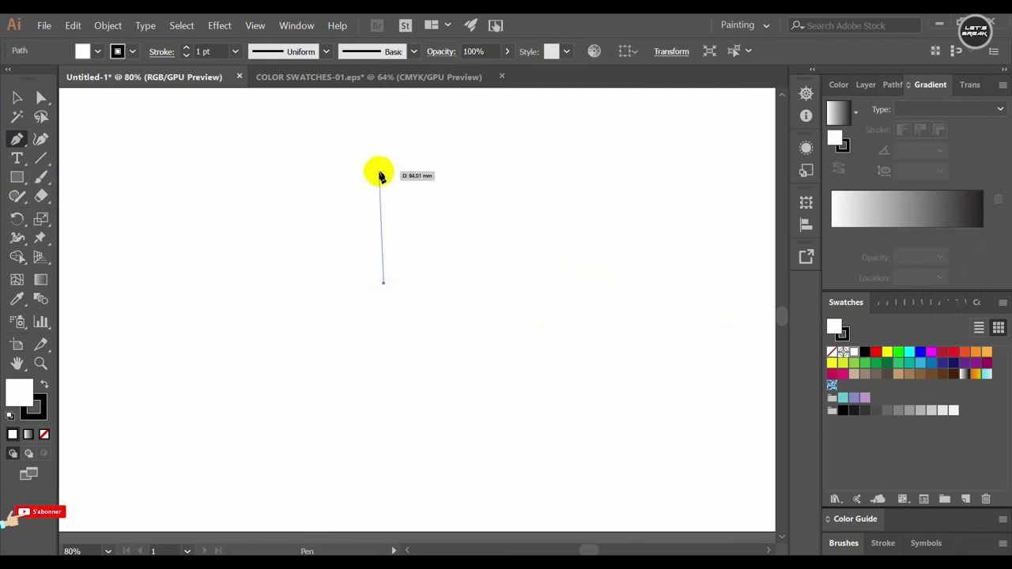
pyautogui.moveTo(384, 172)
pyautogui.mouseDown()
pyautogui.moveTo(419, 158)
pyautogui.moveTo(432, 102)
pyautogui.moveTo(420, 103)
pyautogui.moveTo(385, 223)
pyautogui.moveTo(384, 173)
pyautogui.mouseUp()
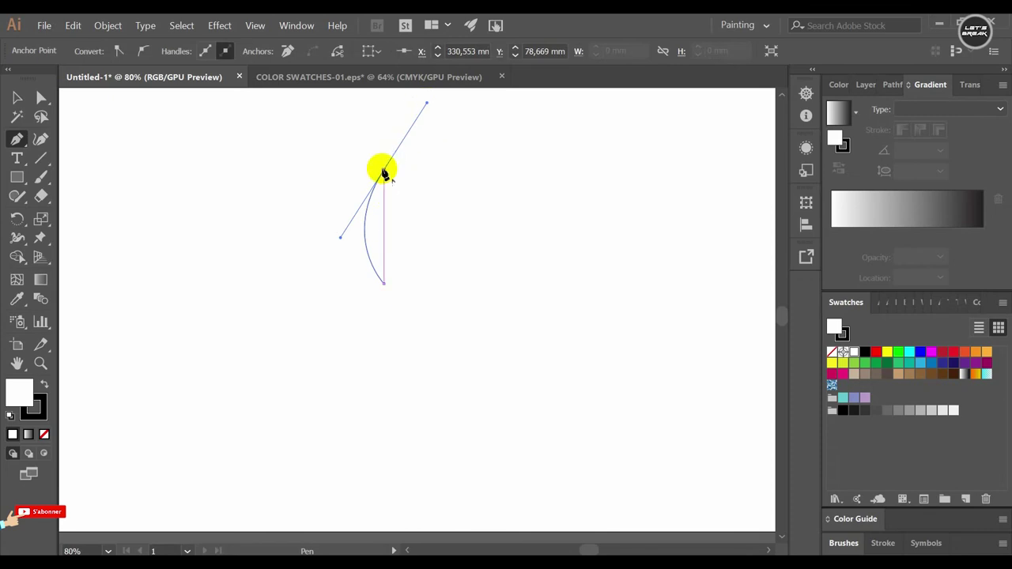
pyautogui.click(384, 172)
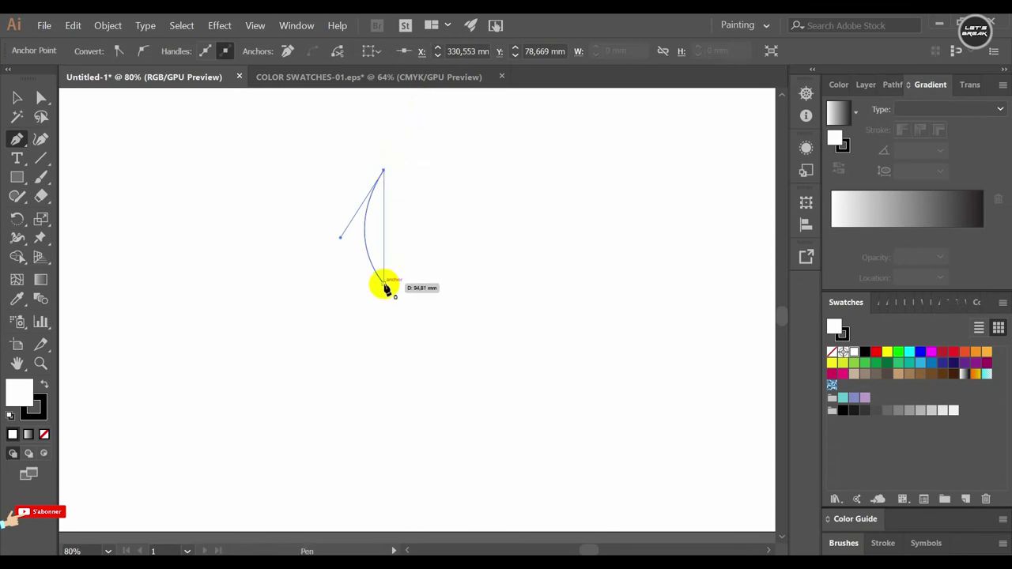
pyautogui.moveTo(384, 284); pyautogui.dragTo(350, 343)
pyautogui.click(20, 96)
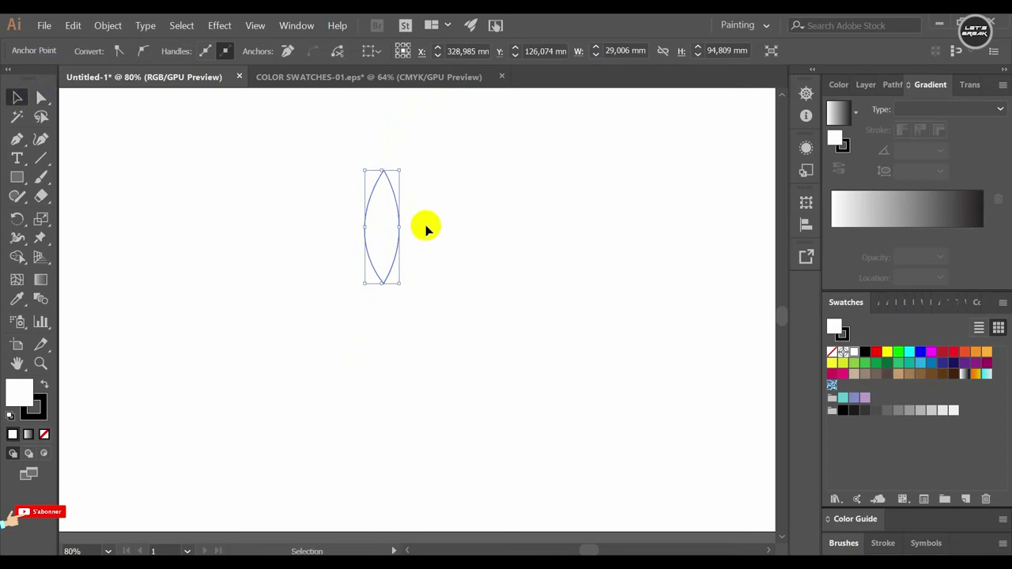
pyautogui.moveTo(364, 166)
pyautogui.mouseDown()
pyautogui.moveTo(376, 175)
pyautogui.moveTo(355, 167)
pyautogui.mouseUp()
pyautogui.click(483, 241)
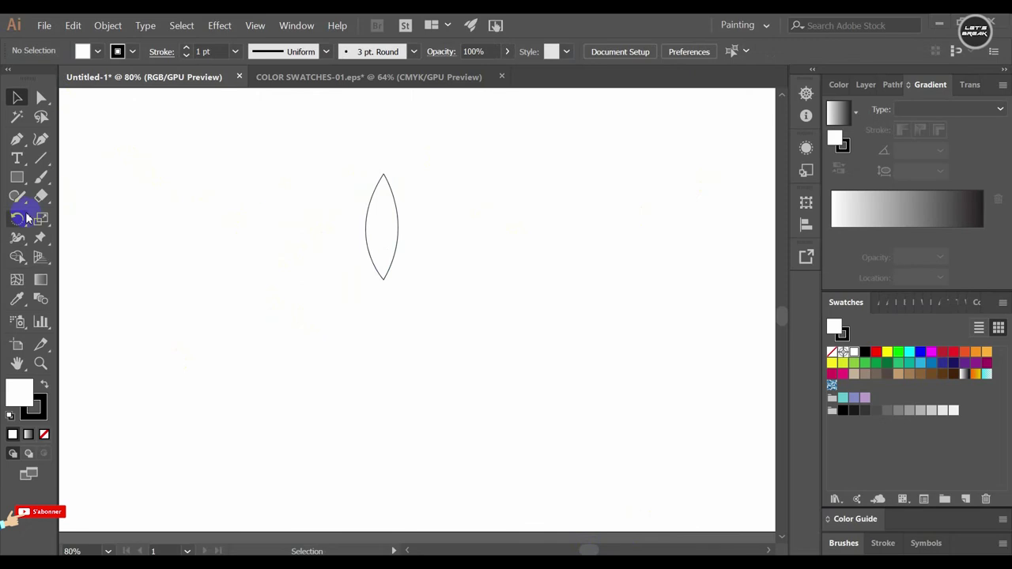
# Try to make a rotated copy of the petal about its own centre, and undo it
pyautogui.moveTo(429, 174); pyautogui.dragTo(335, 253)
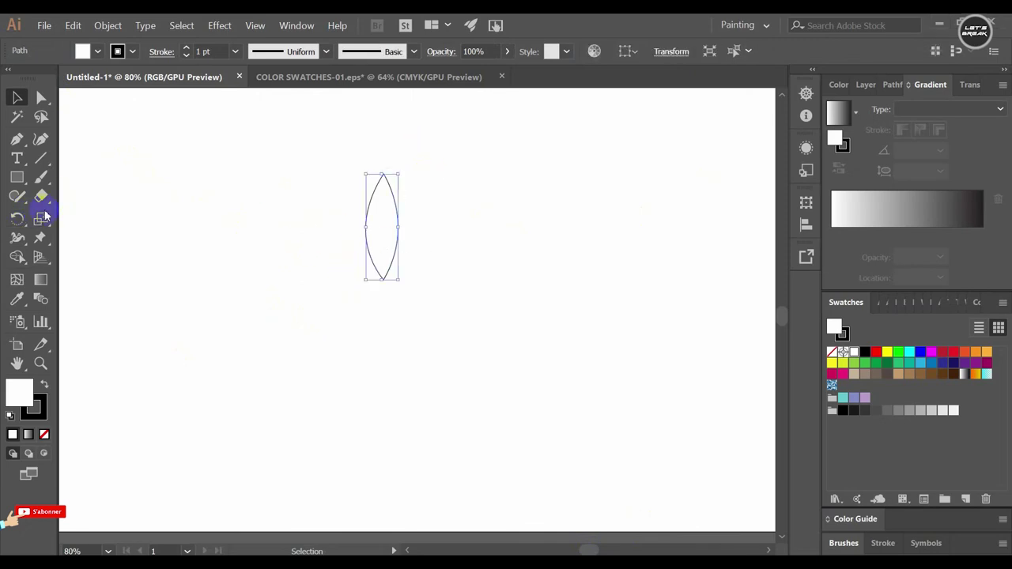
pyautogui.doubleClick(19, 223)
pyautogui.click(406, 315)
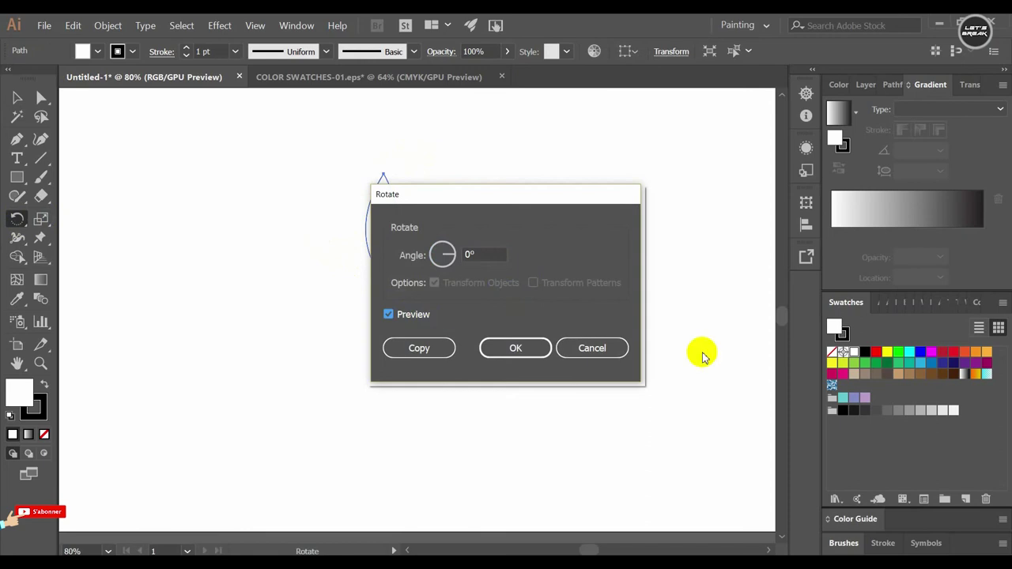
pyautogui.click(477, 252)
pyautogui.click(539, 358)
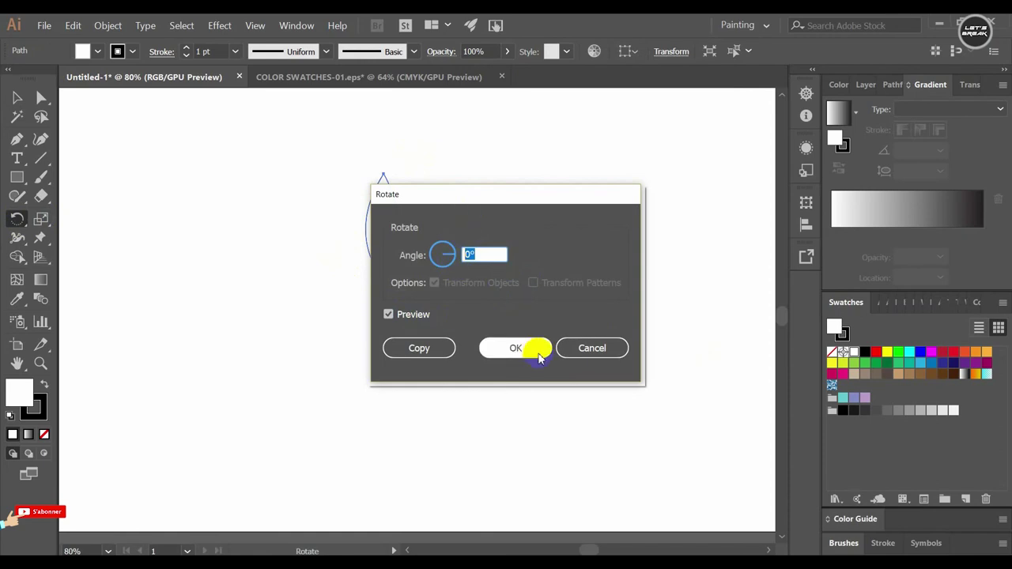
pyautogui.click(445, 352)
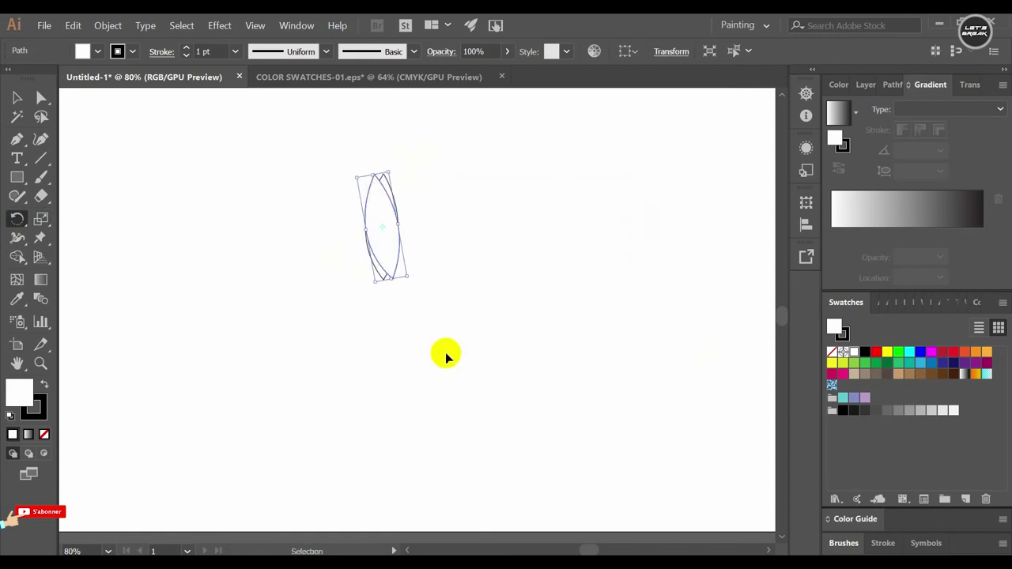
pyautogui.hotkey('ctrl', 'z')
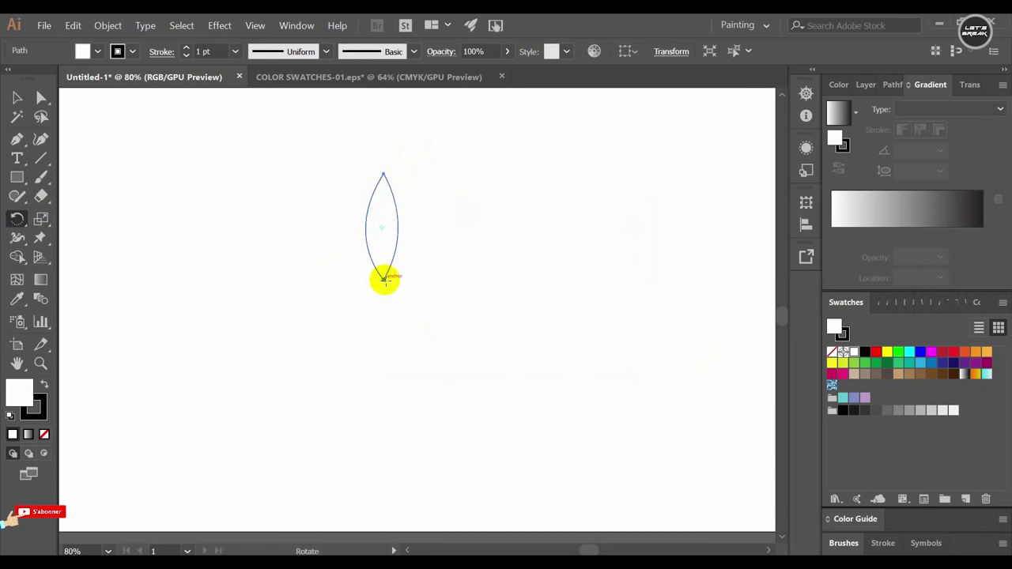
# Make a rotated copy of the petal about its bottom tip and repeat the transformation until 18 petals form a full flower
pyautogui.keyDown('alt'); pyautogui.click(383, 278); pyautogui.keyUp('alt')
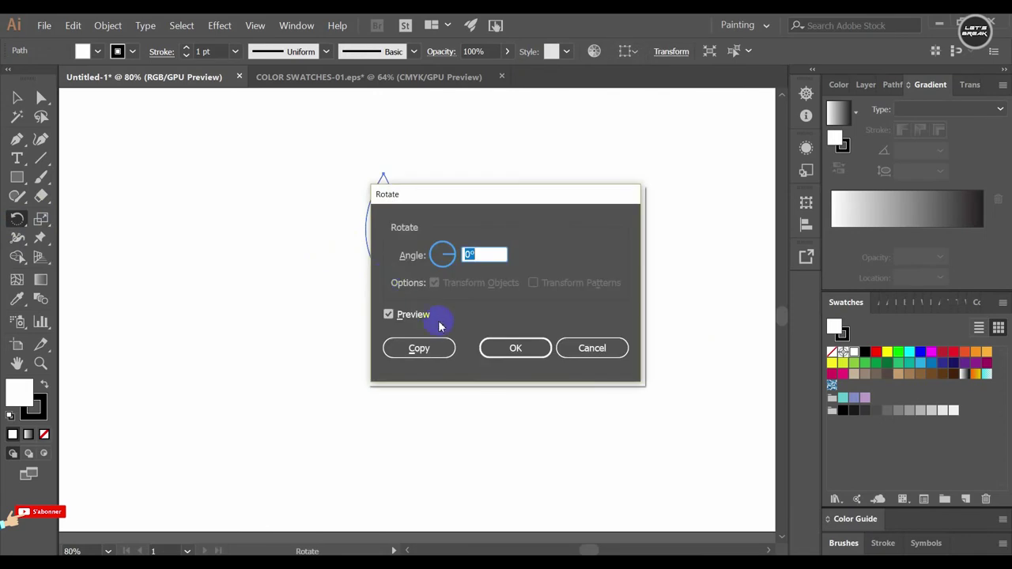
pyautogui.click(422, 348)
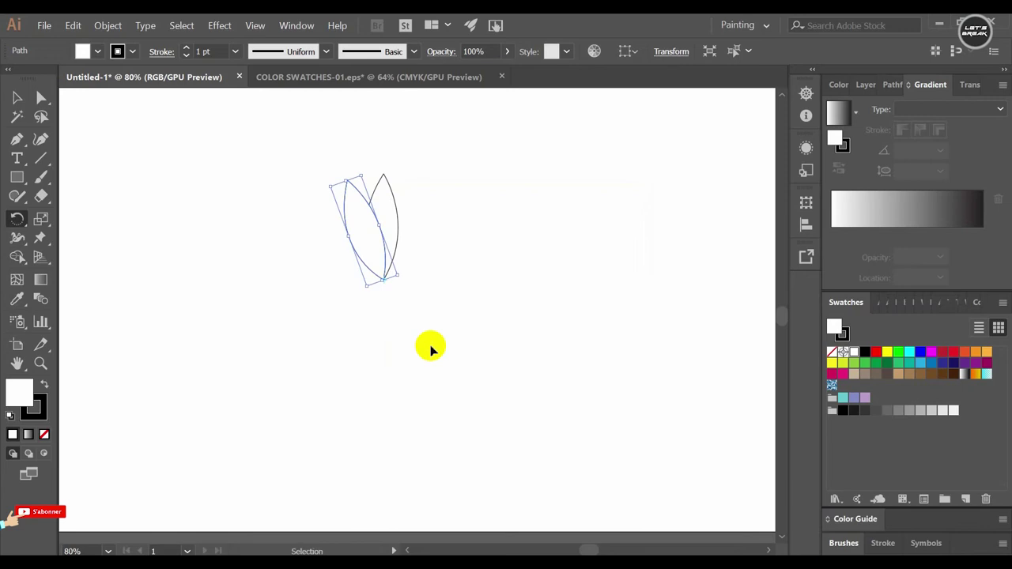
pyautogui.hotkey('ctrl', 'd')
pyautogui.hotkey('ctrl', 'd')
pyautogui.hotkey('ctrl', 'd')
pyautogui.hotkey('ctrl', 'd')
pyautogui.hotkey('ctrl', 'd')
pyautogui.hotkey('ctrl', 'd')
pyautogui.hotkey('ctrl', 'd')
pyautogui.hotkey('ctrl', 'd')
pyautogui.hotkey('ctrl', 'd')
pyautogui.hotkey('ctrl', 'd')
pyautogui.hotkey('ctrl', 'd')
pyautogui.hotkey('ctrl', 'd')
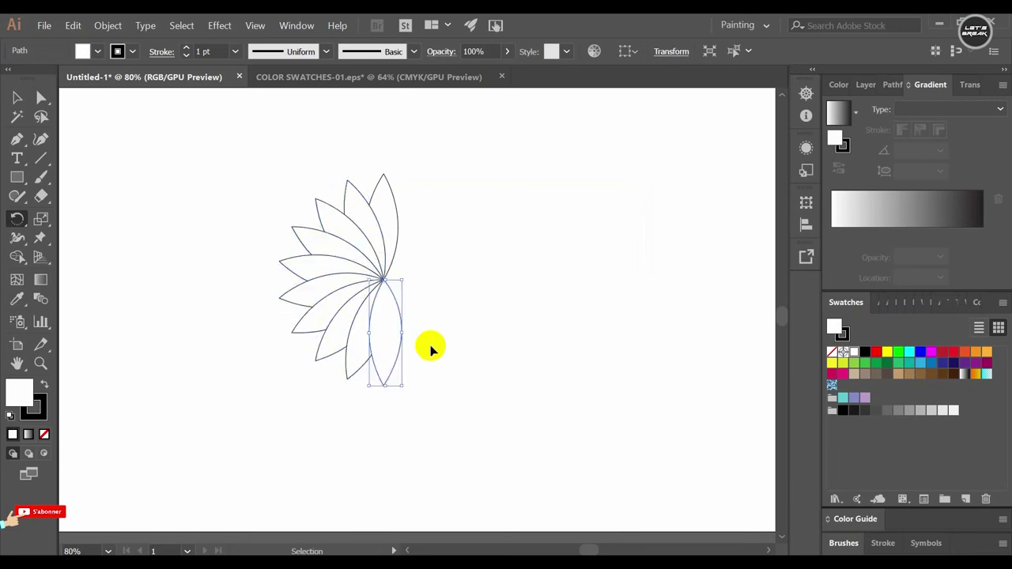
pyautogui.hotkey('ctrl', 'd')
pyautogui.hotkey('ctrl', 'd')
pyautogui.hotkey('ctrl', 'd')
pyautogui.hotkey('ctrl', 'd')
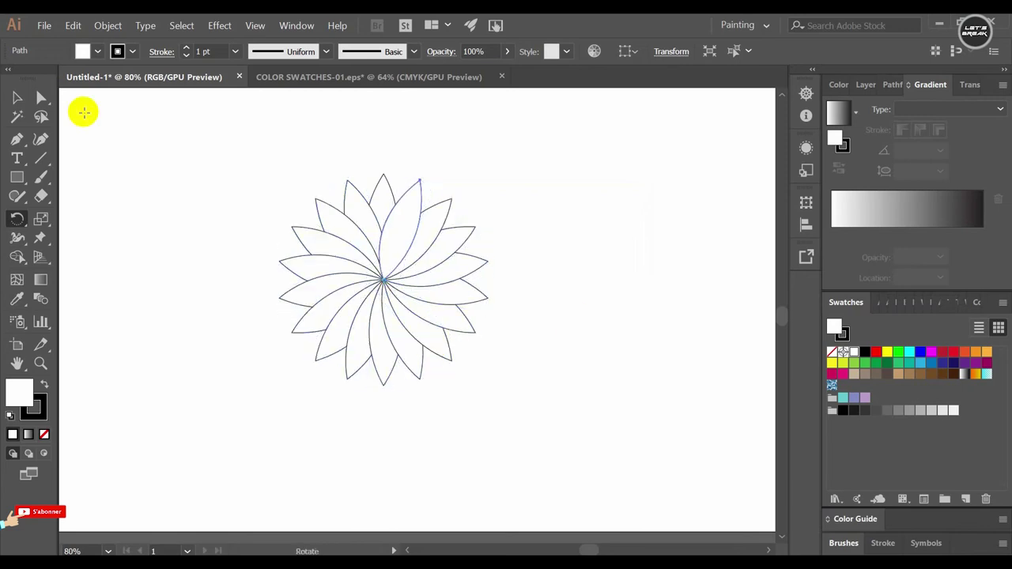
pyautogui.click(19, 98)
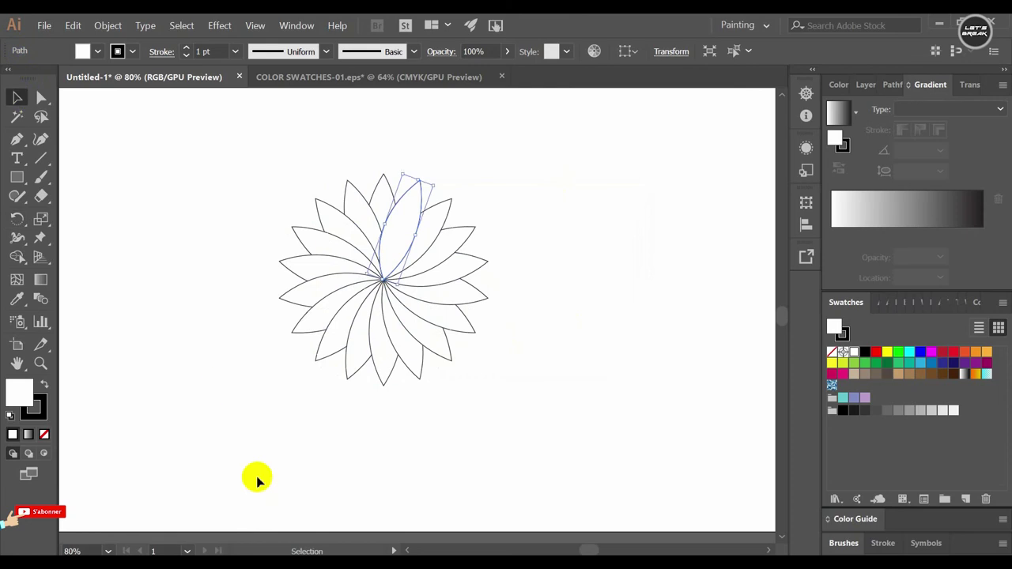
pyautogui.click(264, 434)
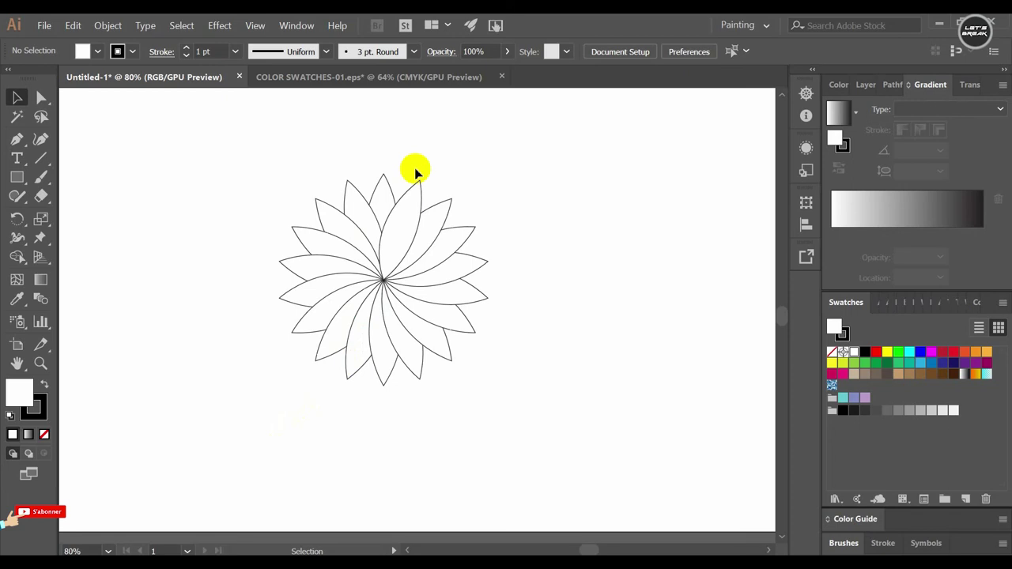
# Send the petal directly clockwise of the upright top petal to the back of the stack
pyautogui.click(366, 226)
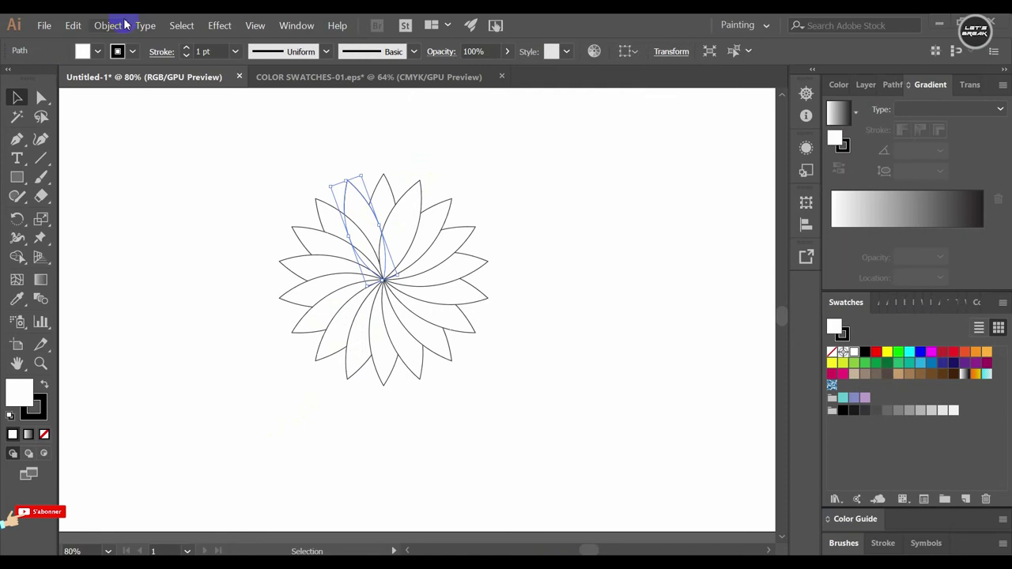
pyautogui.click(523, 173)
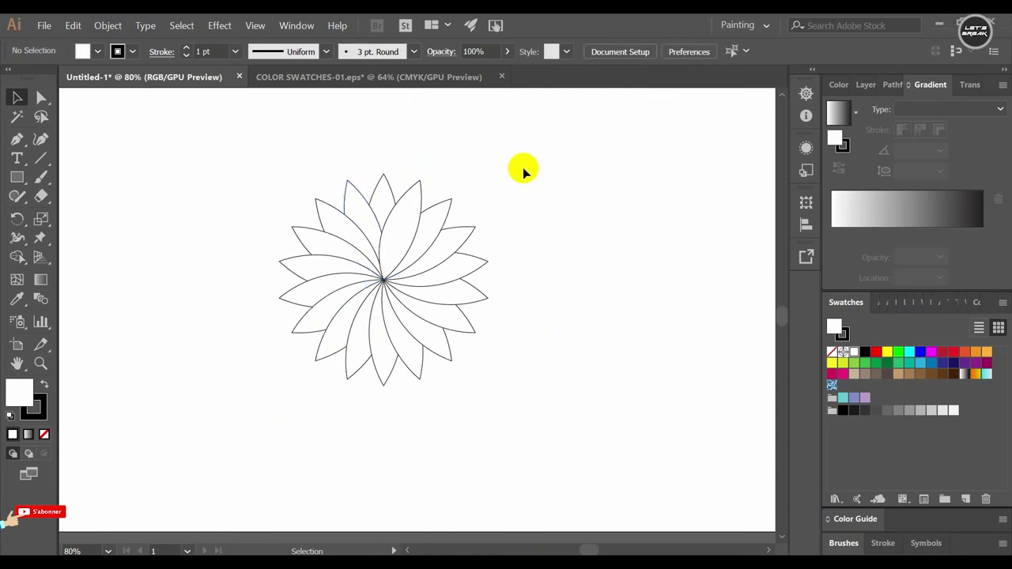
pyautogui.rightClick(412, 200)
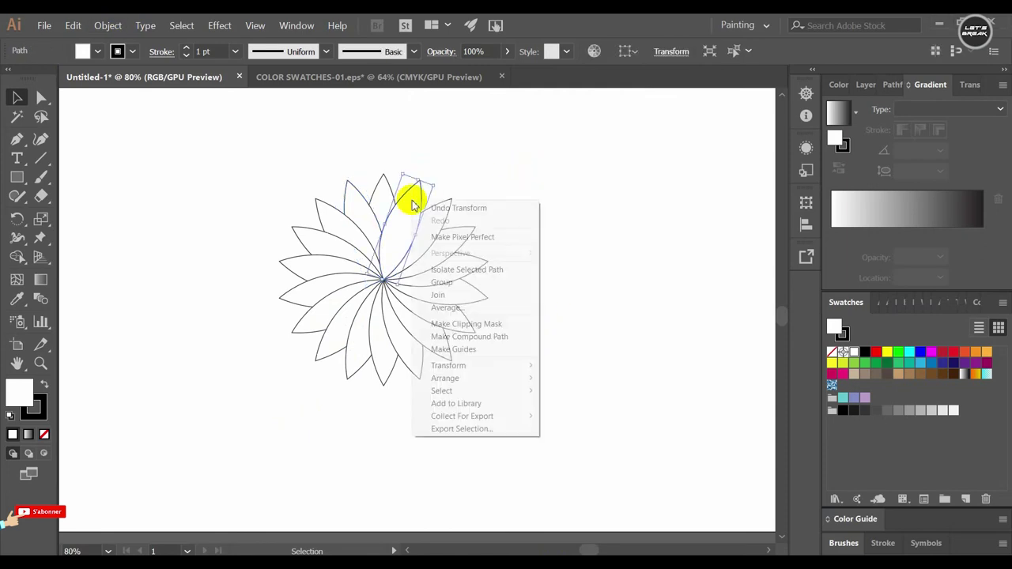
pyautogui.moveTo(445, 378)
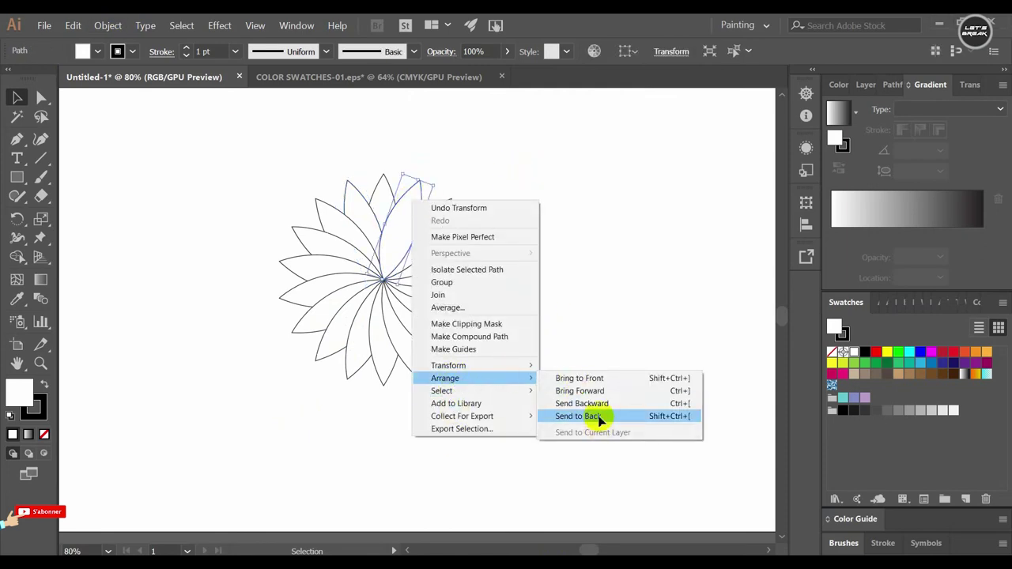
pyautogui.click(596, 416)
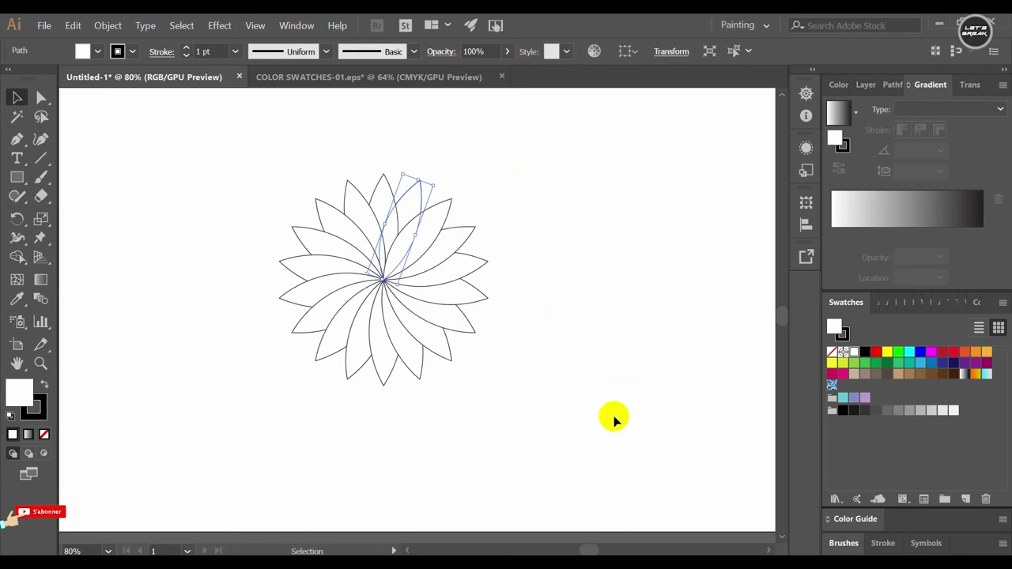
# Send the upright top petal to the back of the stack
pyautogui.rightClick(387, 204)
pyautogui.moveTo(492, 383)
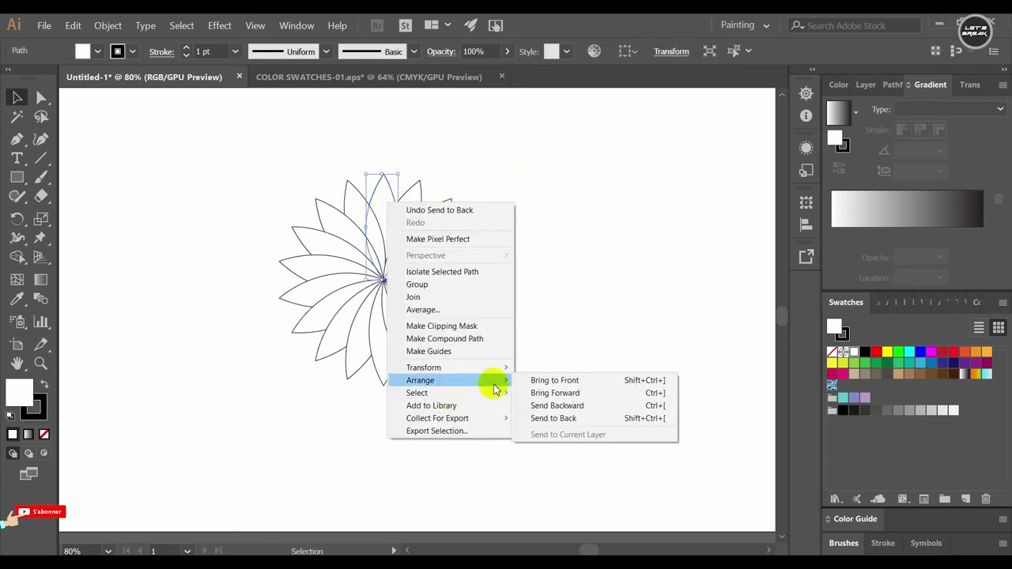
pyautogui.click(577, 418)
# Bring the upright top petal to the front of the stack
pyautogui.rightClick(380, 199)
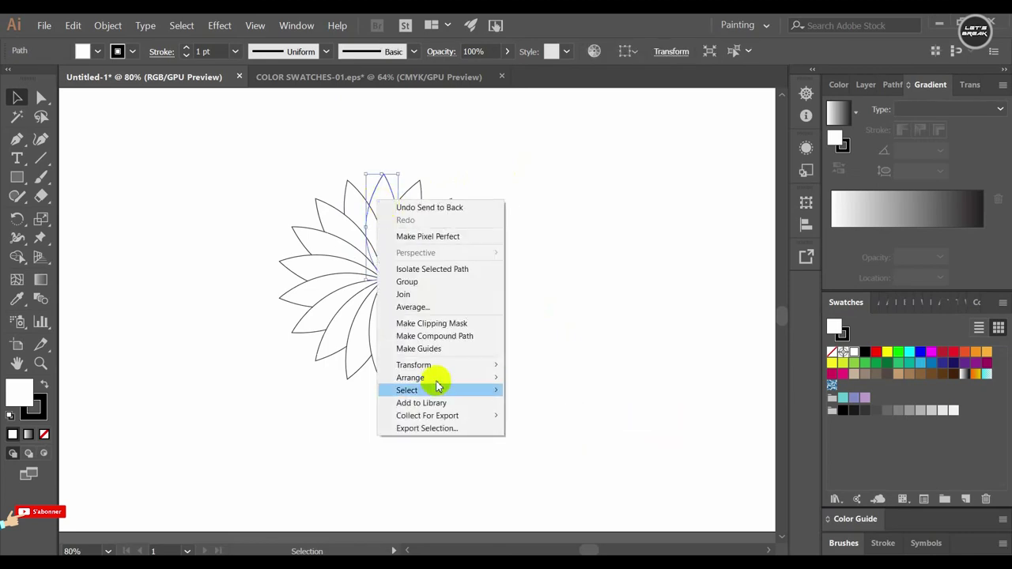
pyautogui.moveTo(472, 382)
pyautogui.click(553, 378)
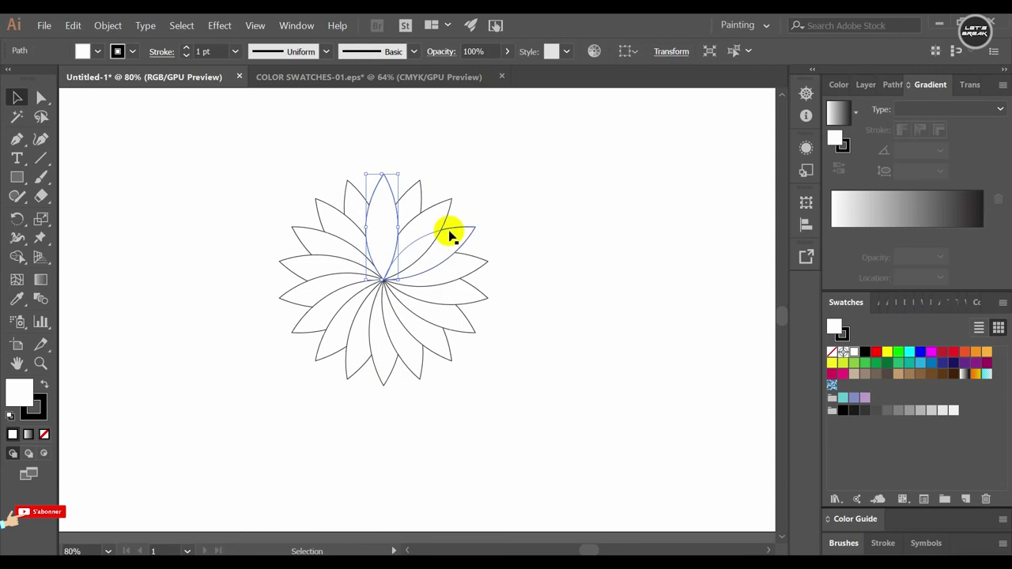
# Bring the third petal clockwise from the upright top petal forward one level
pyautogui.rightClick(450, 231)
pyautogui.moveTo(508, 411)
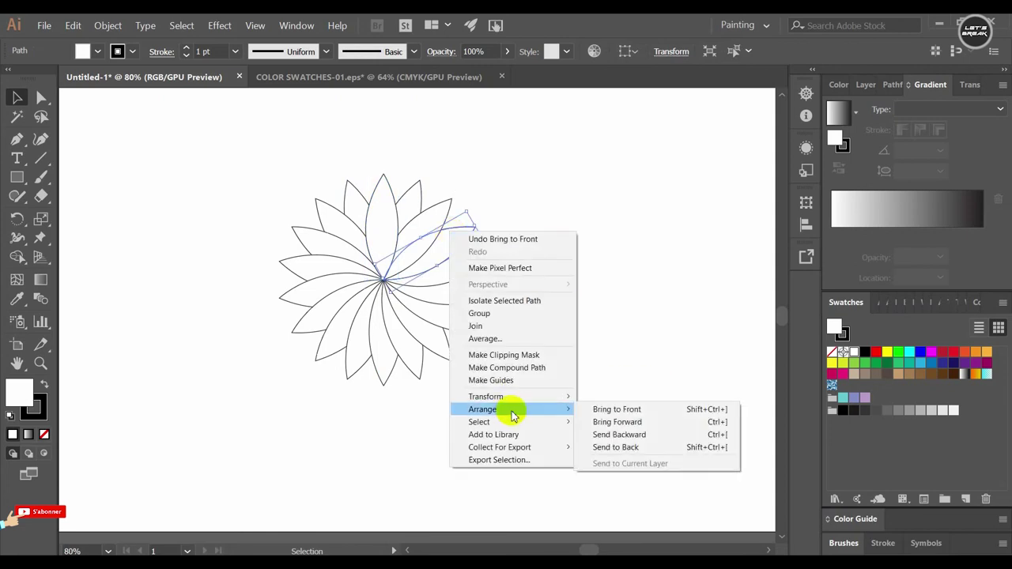
pyautogui.click(626, 424)
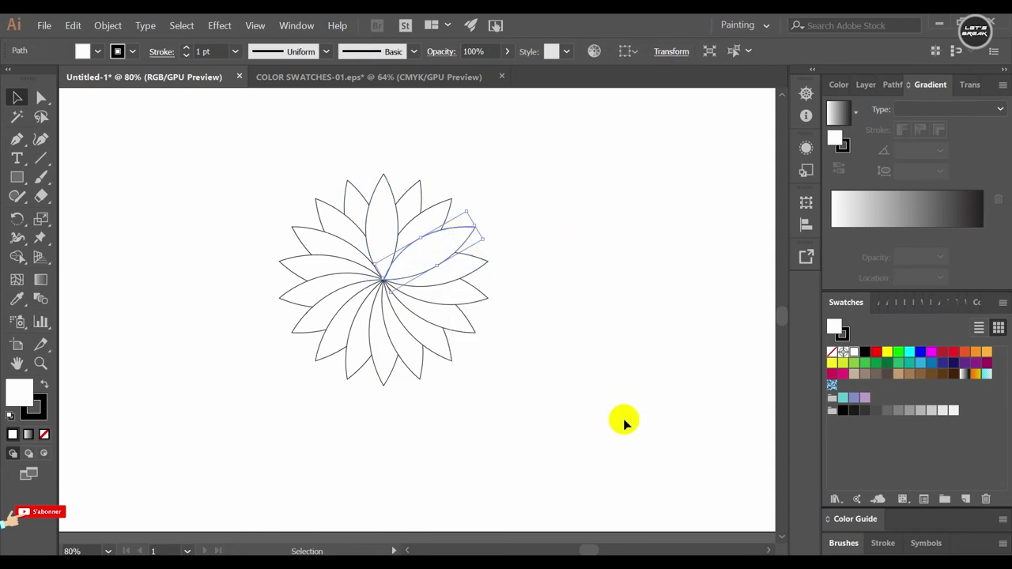
pyautogui.click(623, 424)
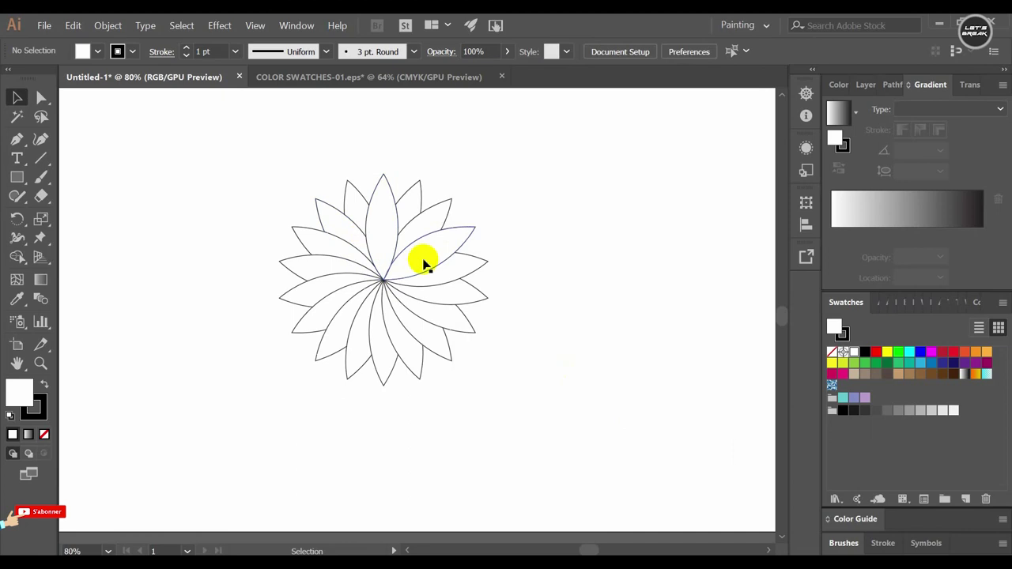
# Bring the fourth petal clockwise from the upright top petal forward one level
pyautogui.rightClick(457, 271)
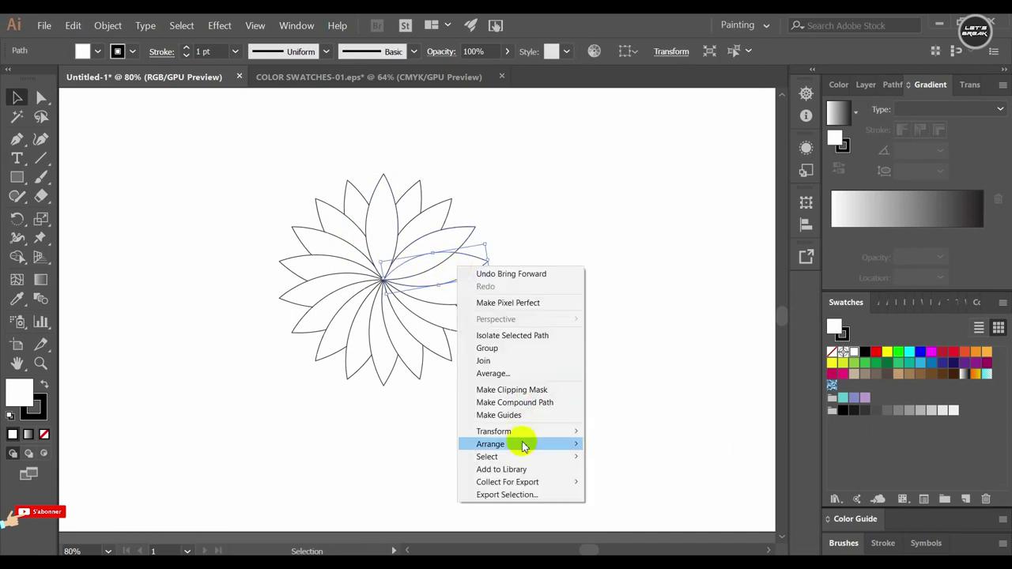
pyautogui.moveTo(522, 447)
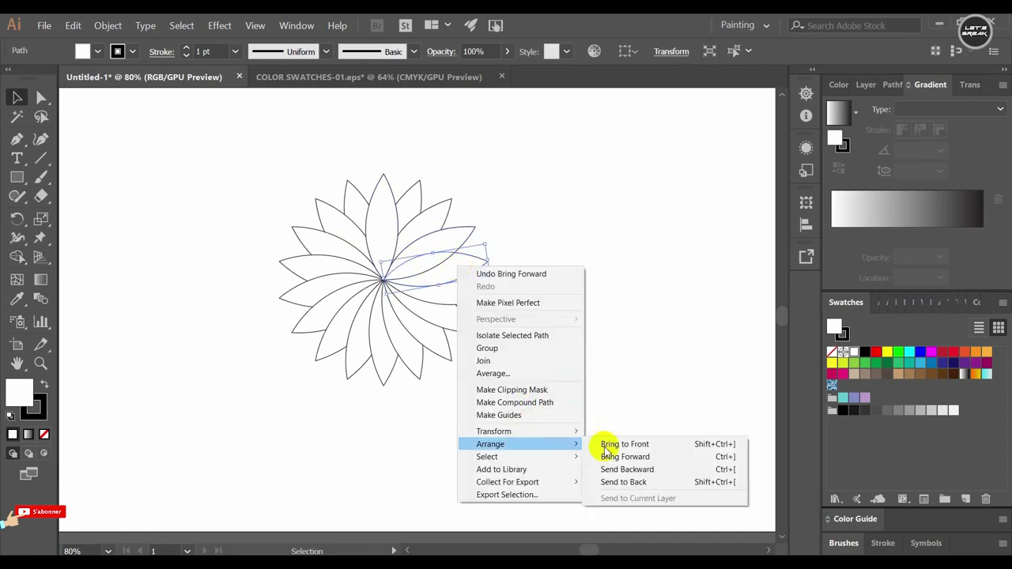
pyautogui.click(639, 456)
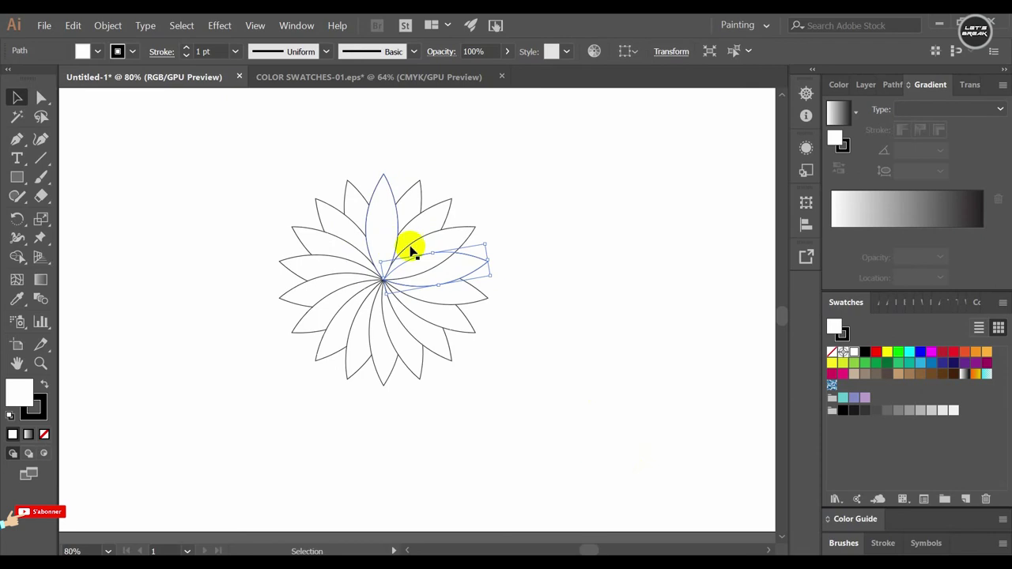
pyautogui.click(573, 352)
# Bring the fifth petal clockwise from the upright top petal, just below horizontal, forward one level
pyautogui.rightClick(460, 303)
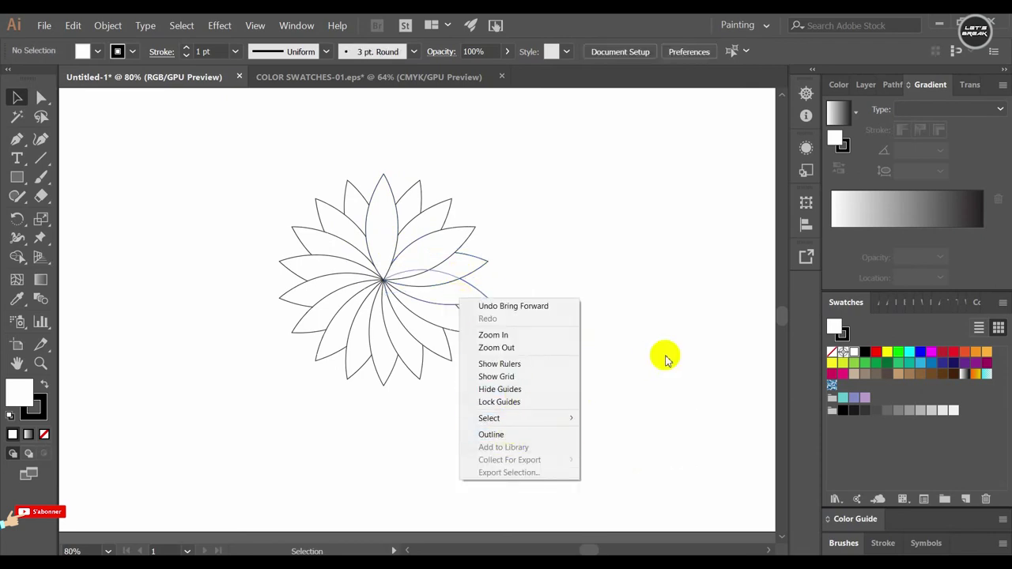
pyautogui.click(639, 355)
pyautogui.rightClick(457, 297)
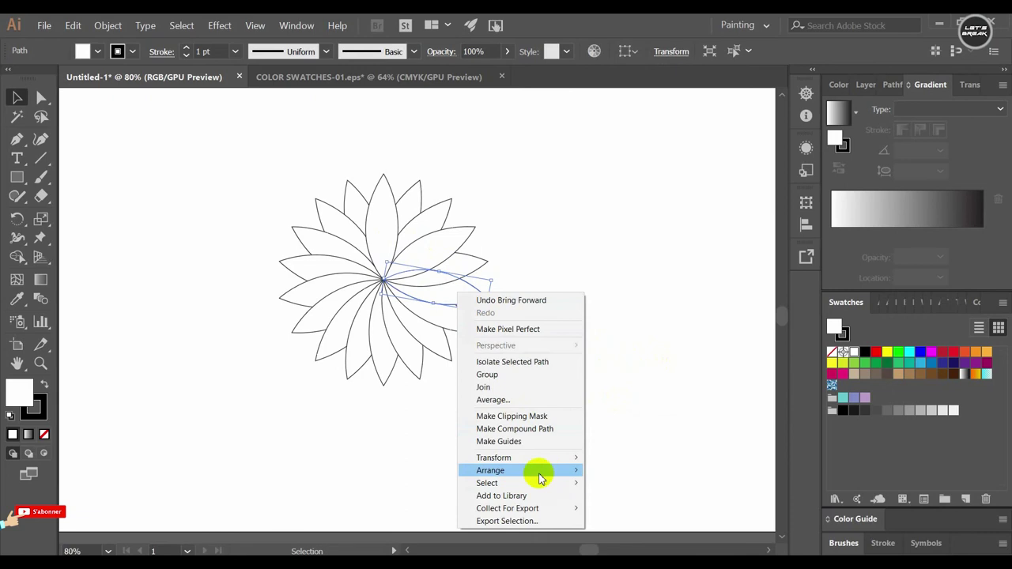
pyautogui.moveTo(542, 469)
pyautogui.click(642, 481)
pyautogui.click(566, 479)
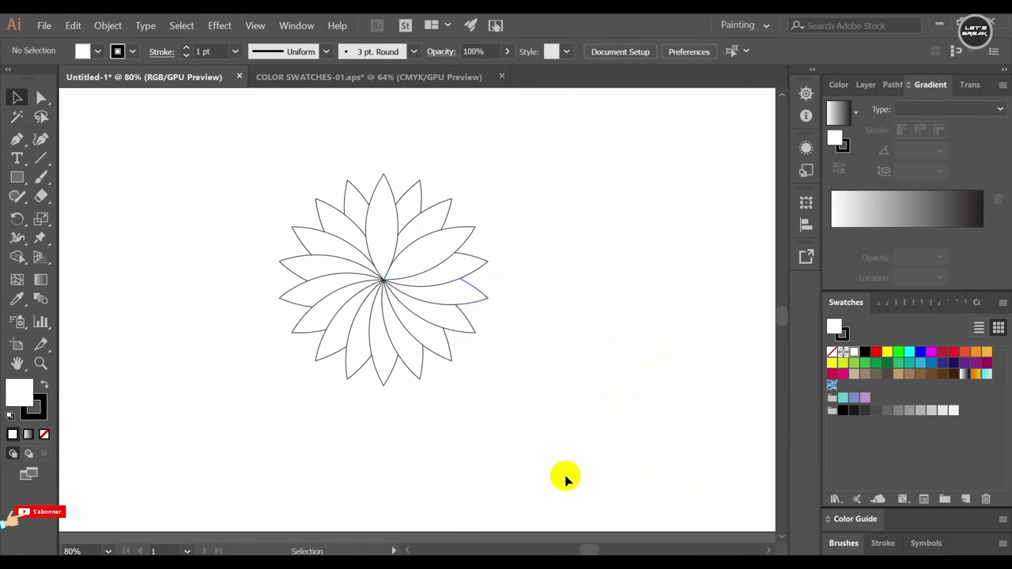
# Bring the fifth petal clockwise from the upright top petal, just below horizontal, to the front of the stack
pyautogui.rightClick(459, 301)
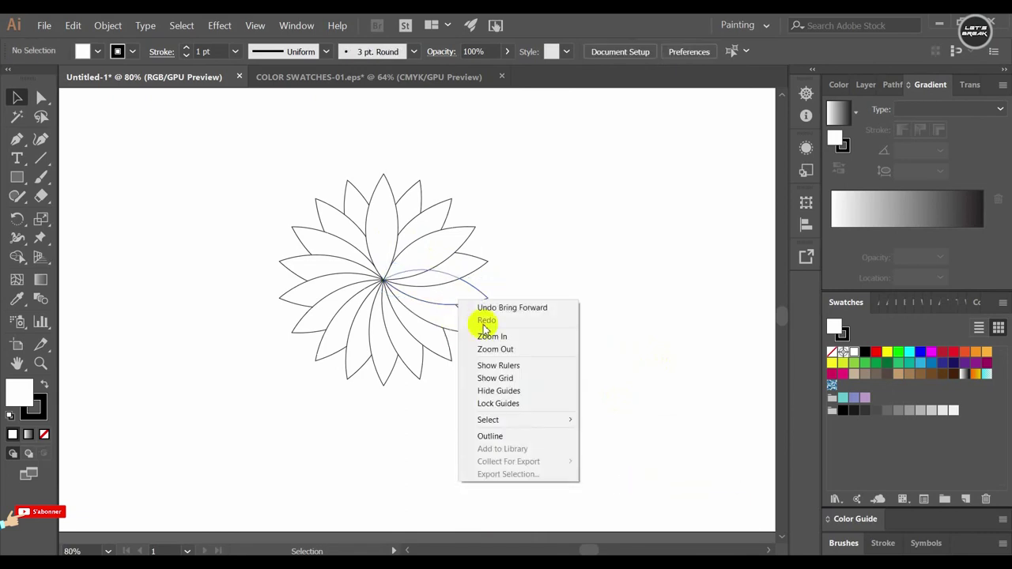
pyautogui.moveTo(515, 419)
pyautogui.click(345, 444)
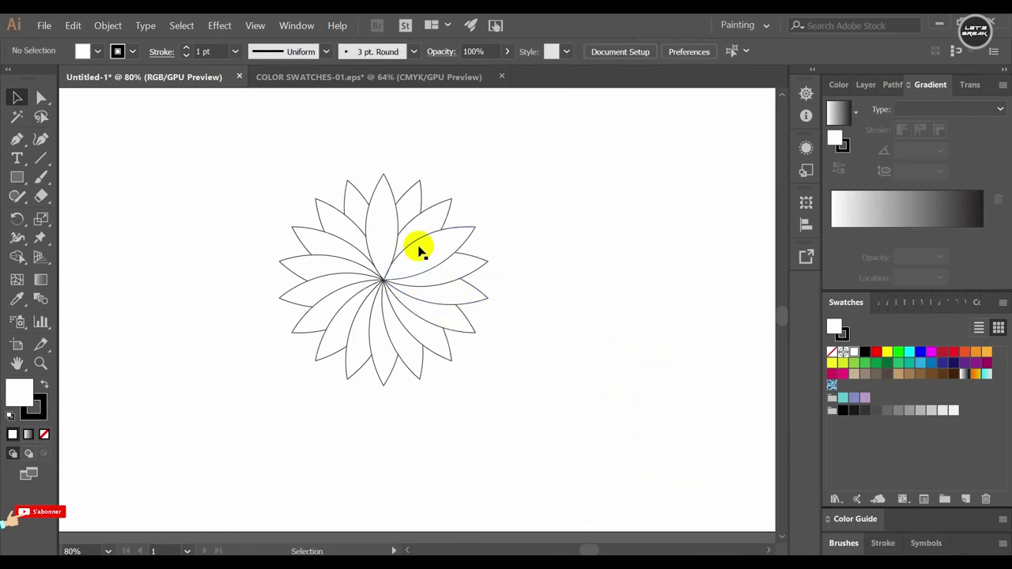
pyautogui.rightClick(461, 299)
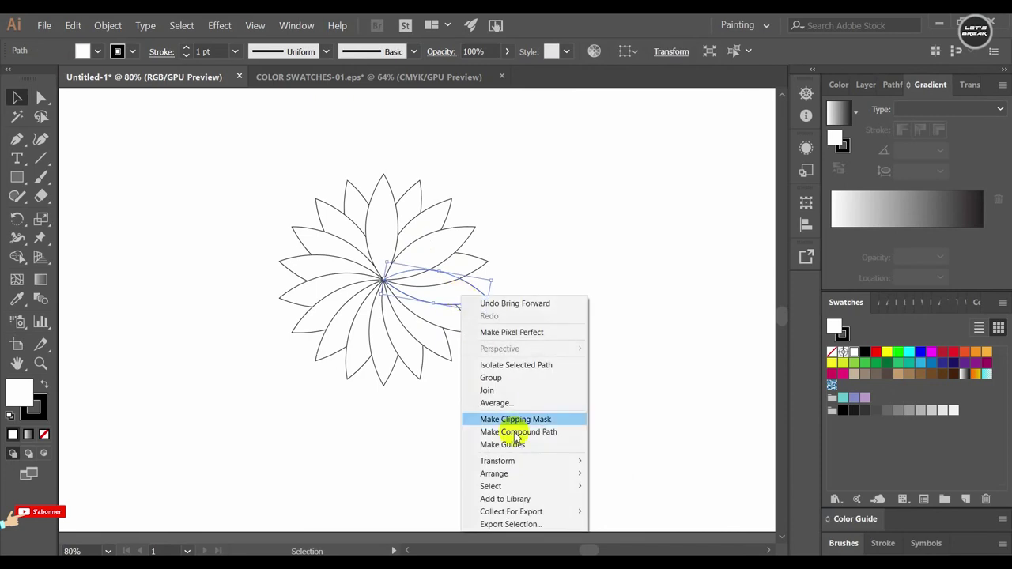
pyautogui.moveTo(542, 476)
pyautogui.click(615, 480)
# Bring the seventh petal clockwise from the upright top petal to the front of the stack
pyautogui.click(429, 350)
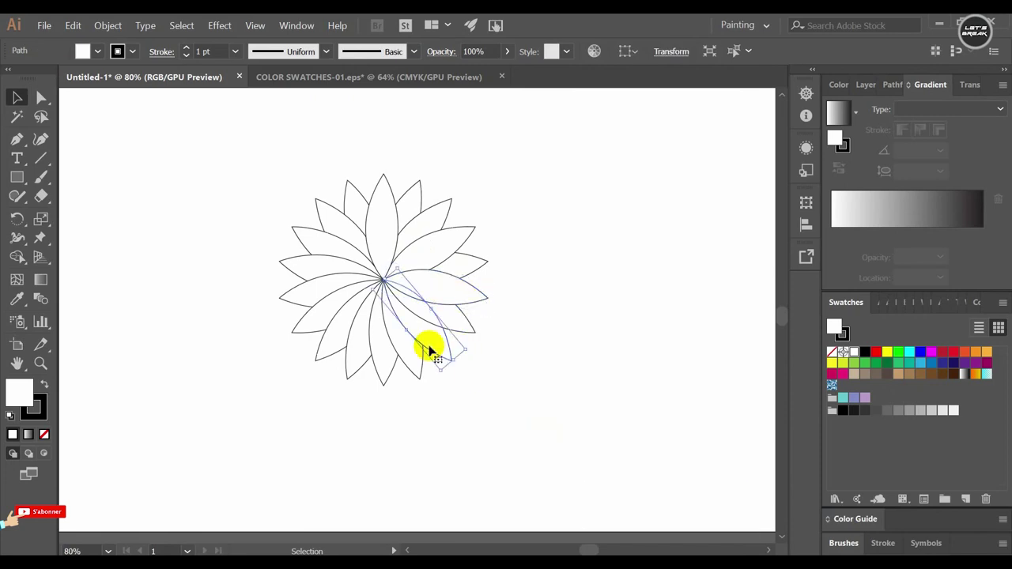
pyautogui.rightClick(430, 348)
pyautogui.moveTo(472, 292)
pyautogui.click(582, 289)
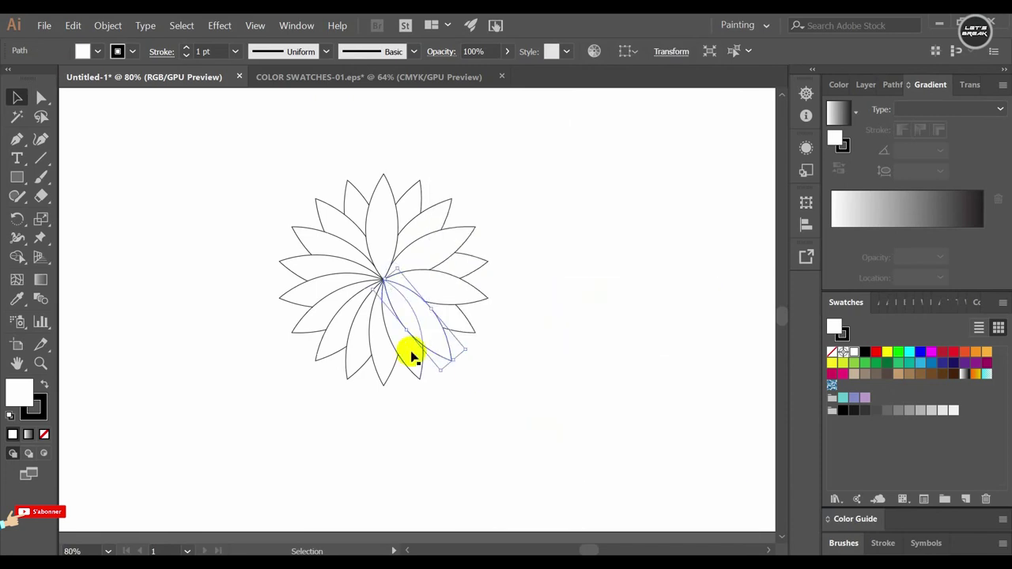
pyautogui.rightClick(383, 351)
pyautogui.moveTo(440, 297)
pyautogui.click(555, 294)
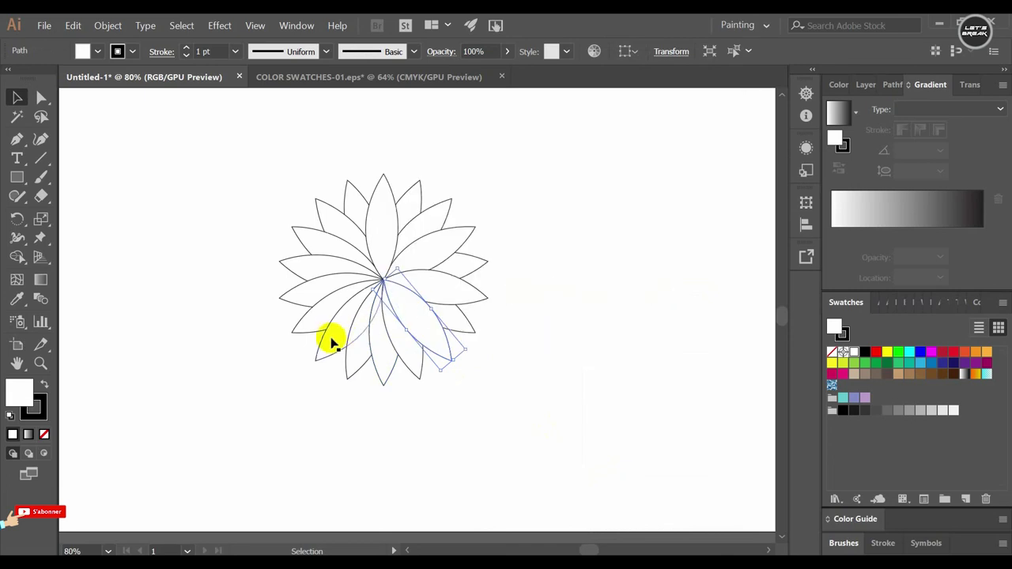
# Bring the straight-down bottom petal and the second petal clockwise from it to the front of the stack
pyautogui.rightClick(332, 338)
pyautogui.moveTo(378, 280)
pyautogui.click(490, 281)
pyautogui.rightClick(390, 362)
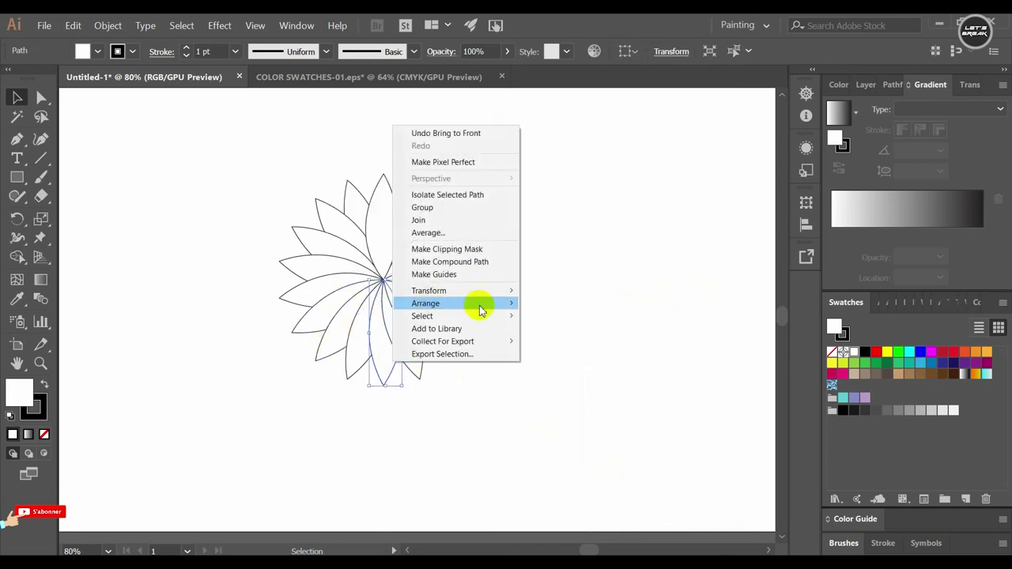
pyautogui.moveTo(479, 300)
pyautogui.click(585, 304)
pyautogui.rightClick(332, 356)
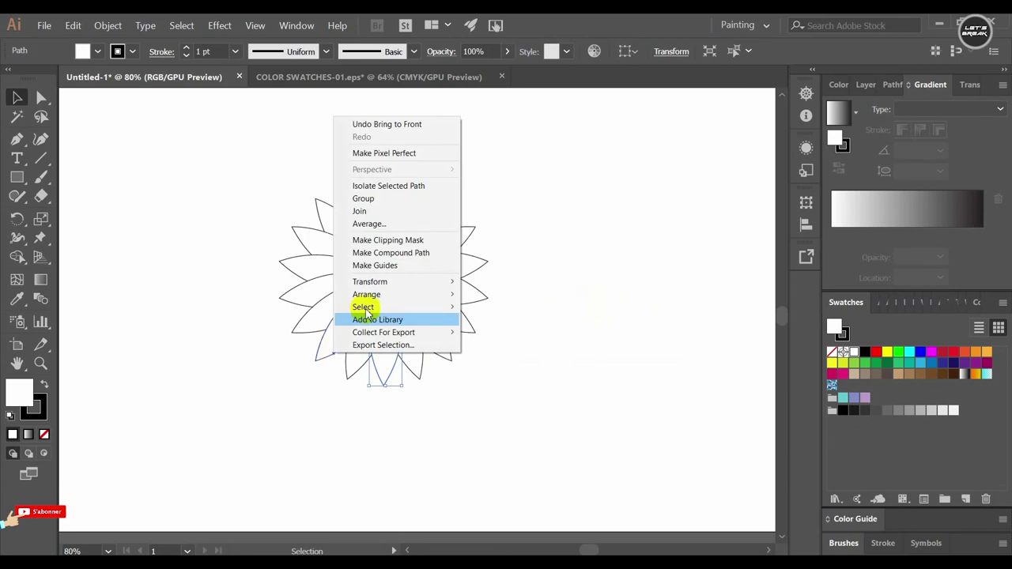
pyautogui.rightClick(328, 353)
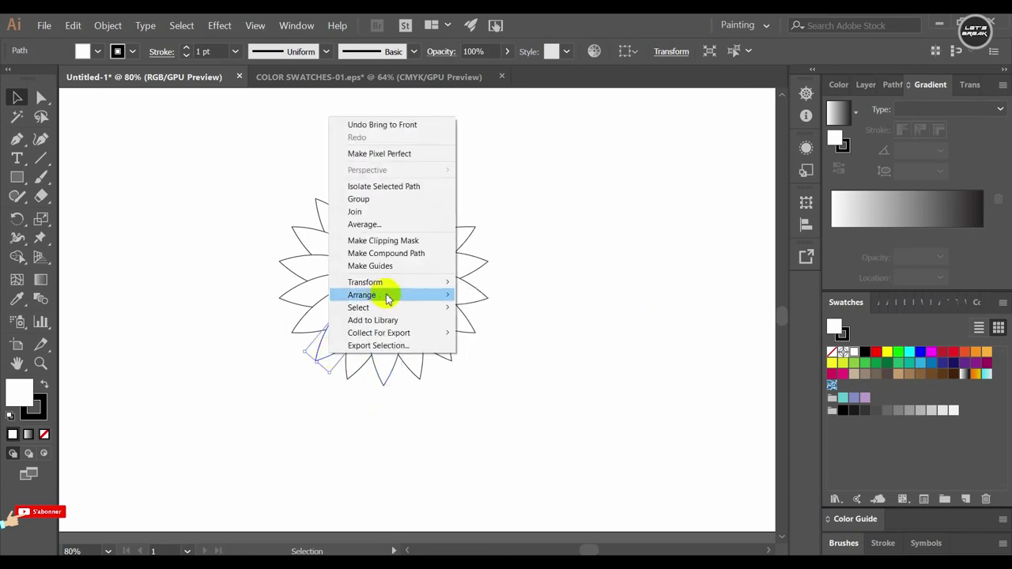
pyautogui.moveTo(388, 294)
pyautogui.click(515, 294)
# Bring the fifth petal counterclockwise from the upright top petal to the front of the stack and clear the selection
pyautogui.rightClick(310, 301)
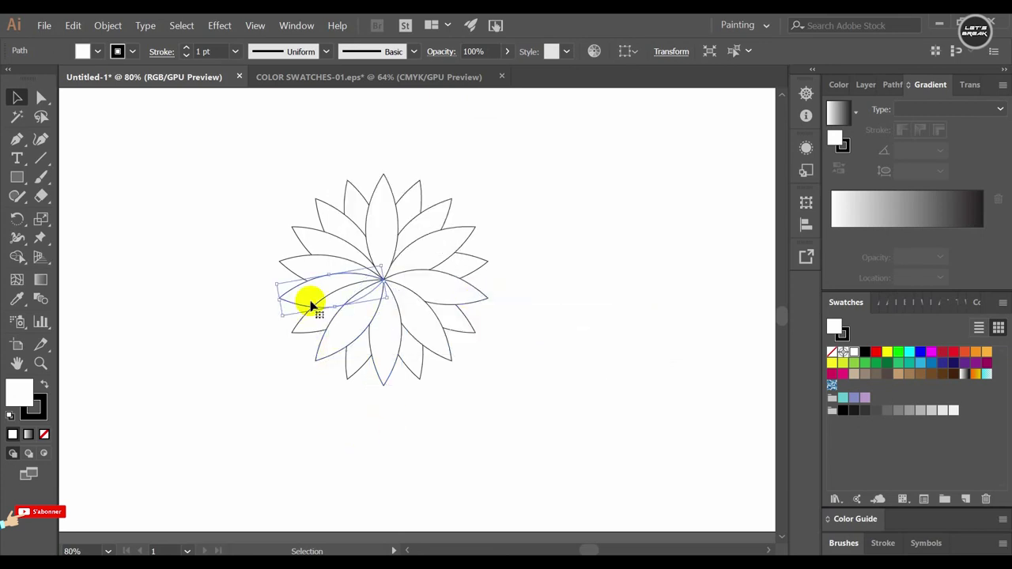
pyautogui.moveTo(423, 484)
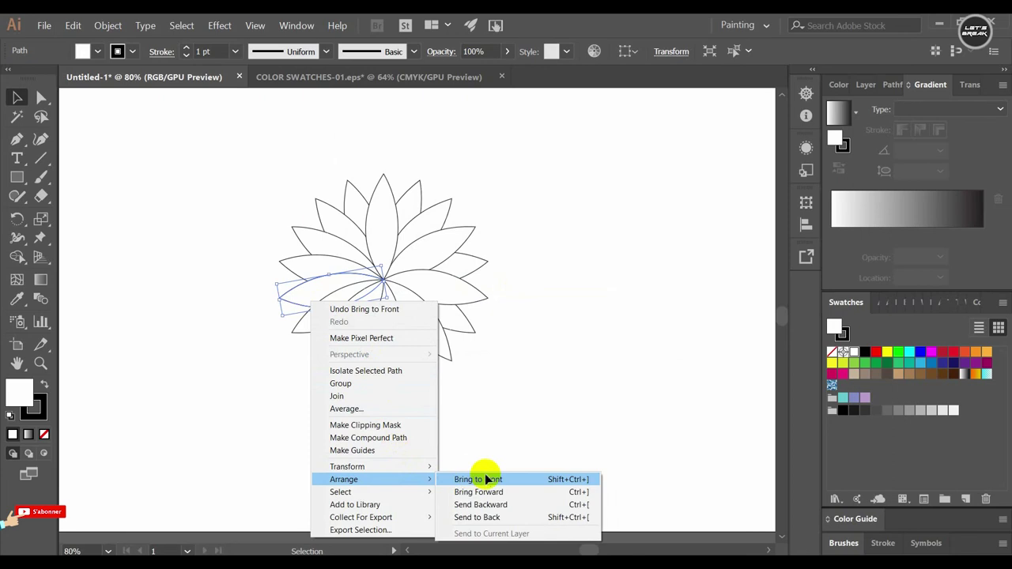
pyautogui.click(482, 479)
pyautogui.click(223, 296)
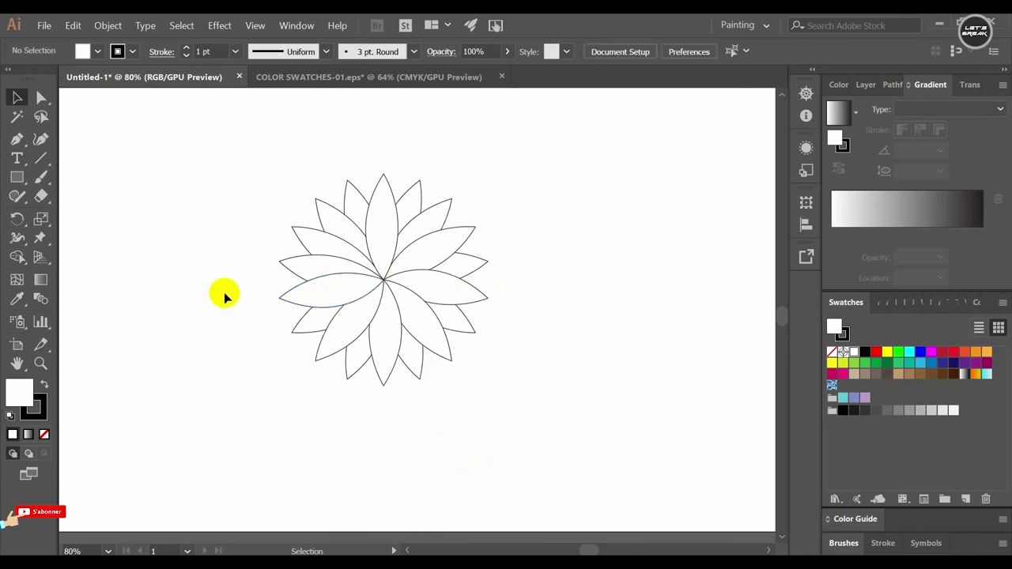
# Bring the third petal counterclockwise from the upright top petal to the front of the stack and deselect it
pyautogui.rightClick(343, 241)
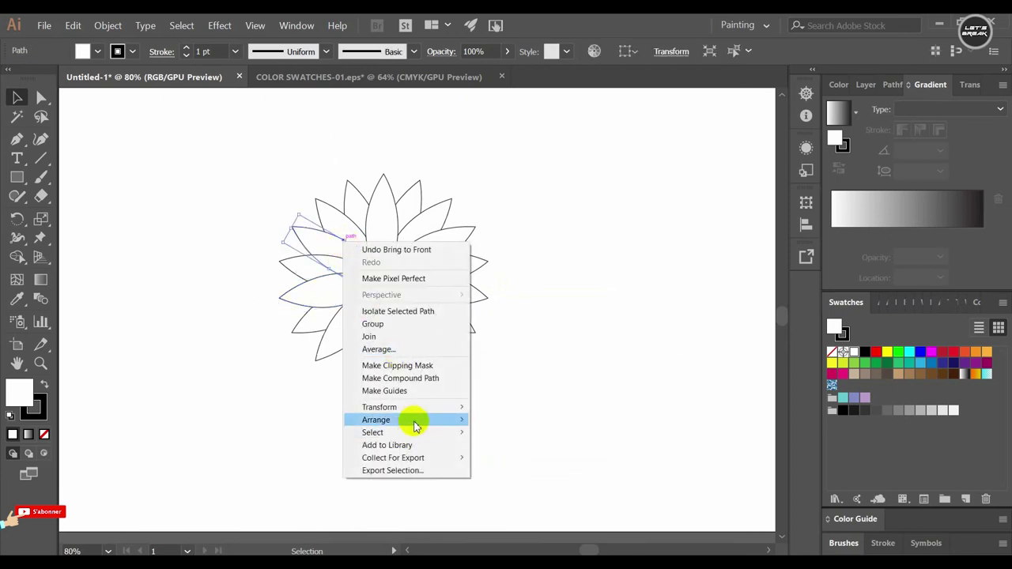
pyautogui.moveTo(417, 426)
pyautogui.click(565, 418)
pyautogui.click(519, 397)
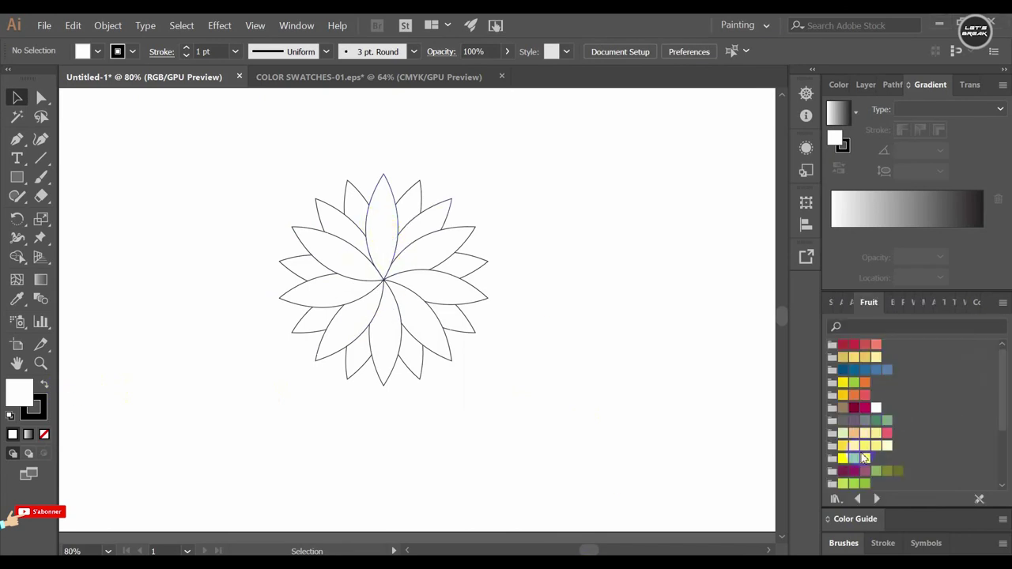
# Fill the upright top petal with a bright green swatch from the Fruit library
pyautogui.click(860, 486)
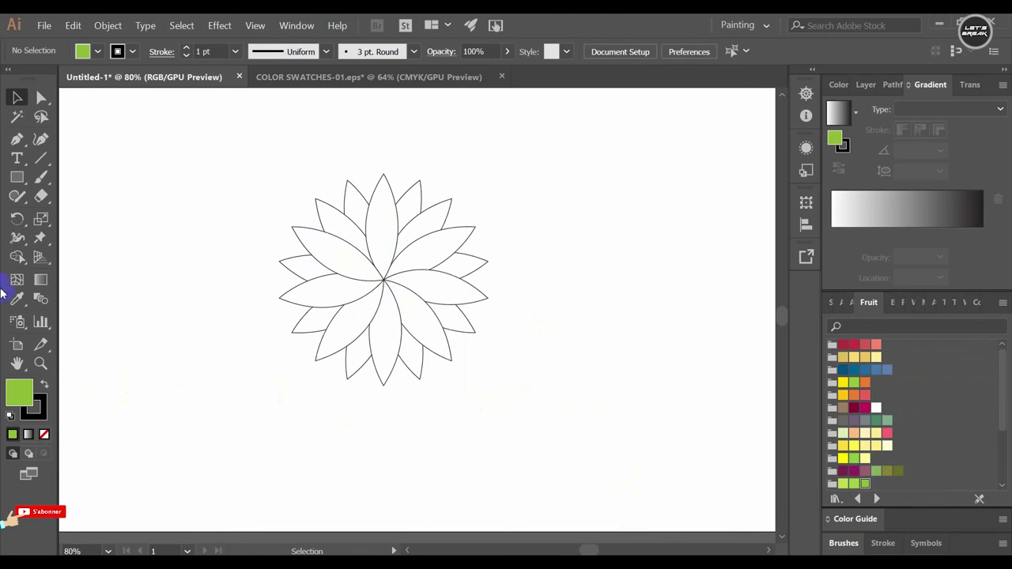
pyautogui.click(393, 232)
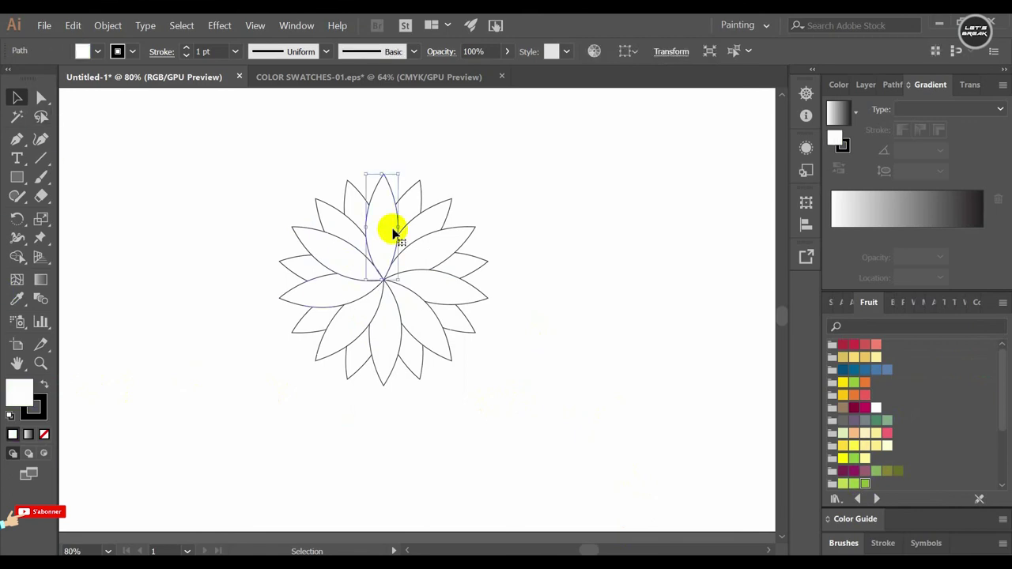
pyautogui.click(14, 304)
pyautogui.click(851, 447)
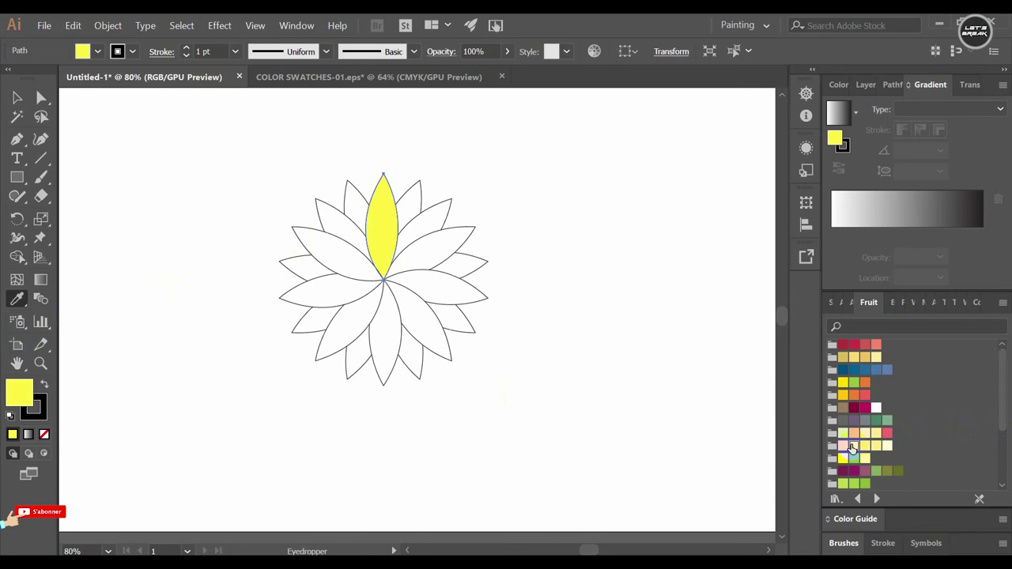
pyautogui.click(341, 252)
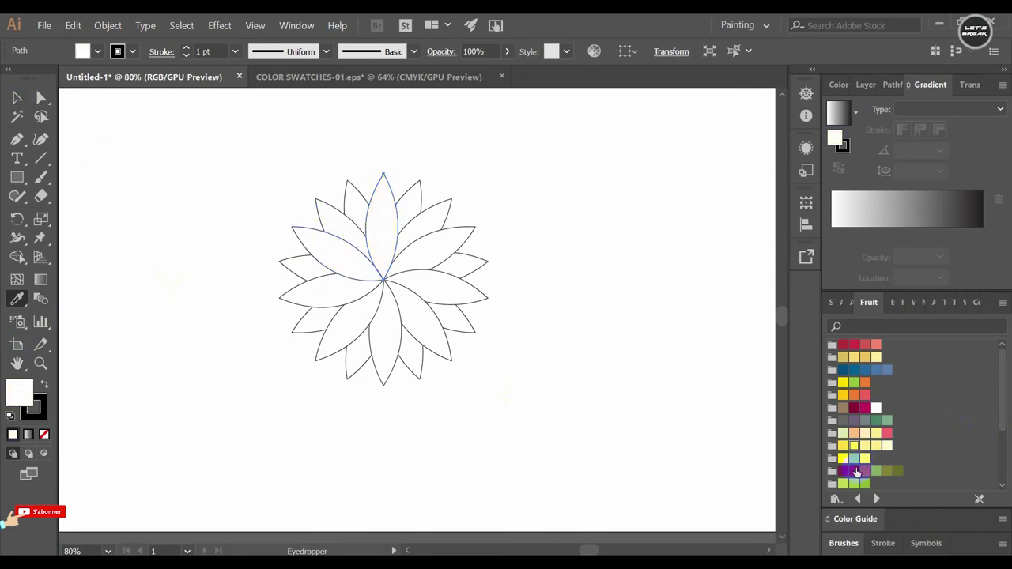
pyautogui.click(855, 459)
pyautogui.click(18, 97)
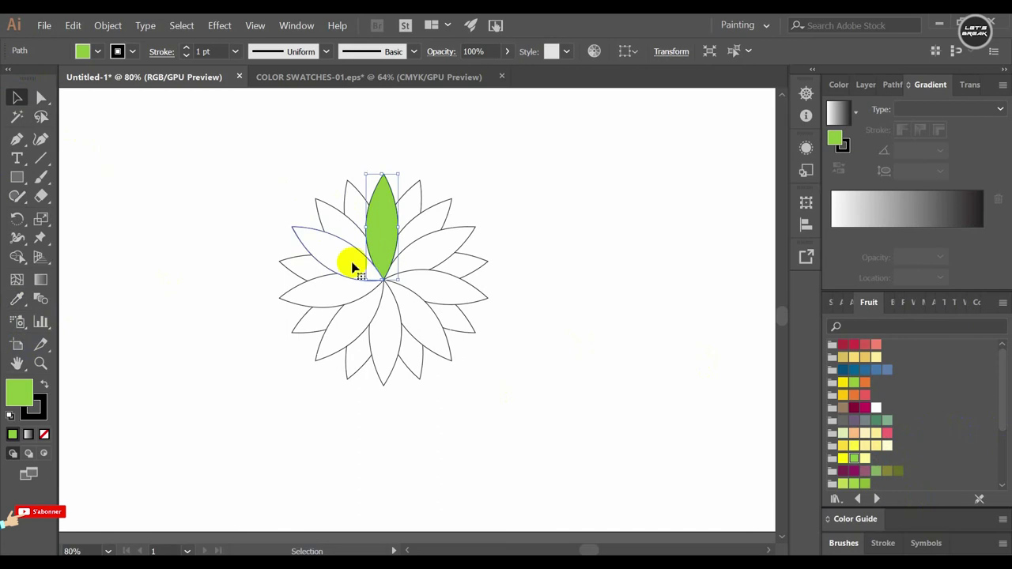
# Going counterclockwise from the green top petal, fill the next front petal lime green and the one after it golden yellow
pyautogui.click(350, 264)
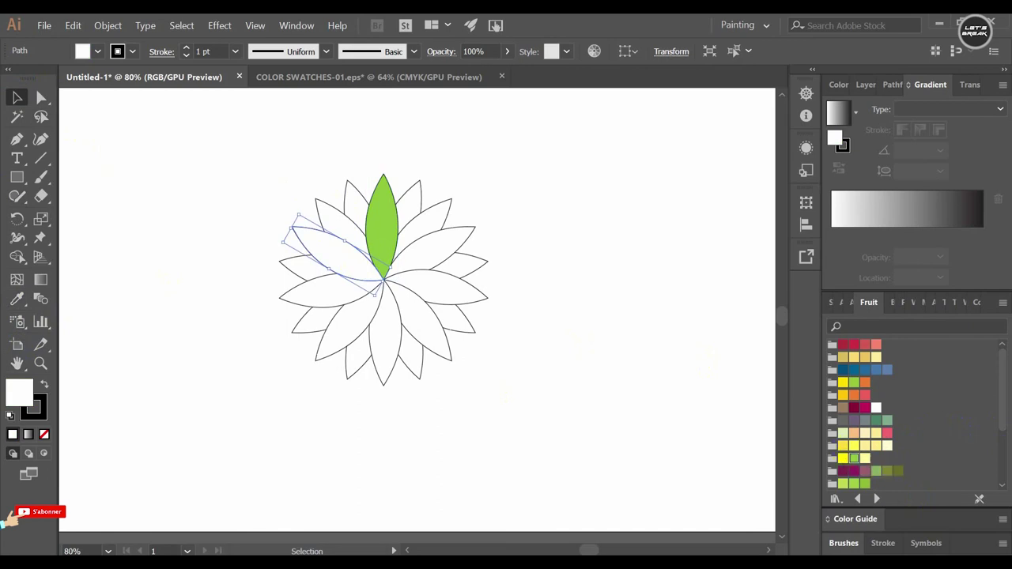
pyautogui.click(858, 484)
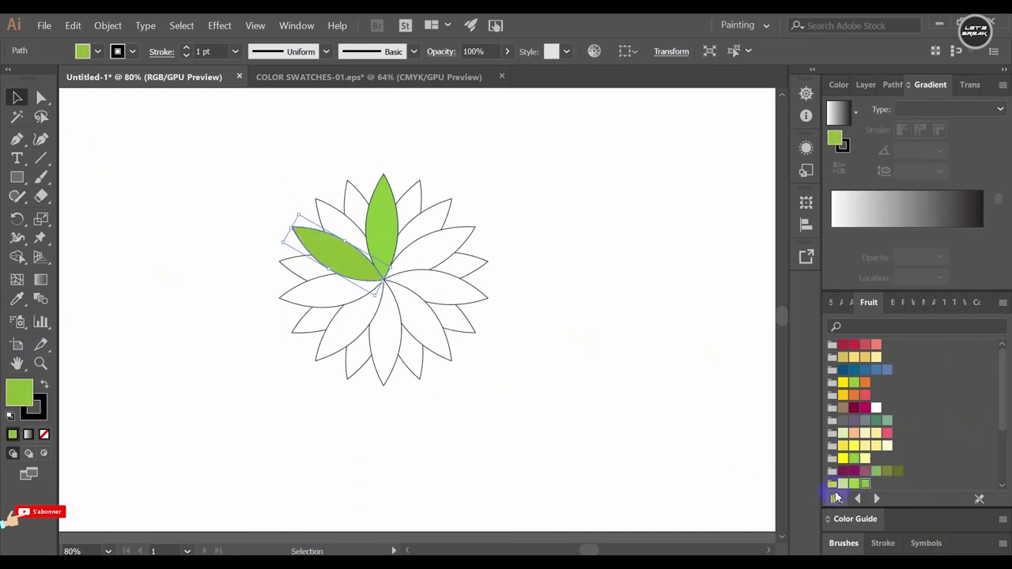
pyautogui.click(843, 484)
pyautogui.click(330, 304)
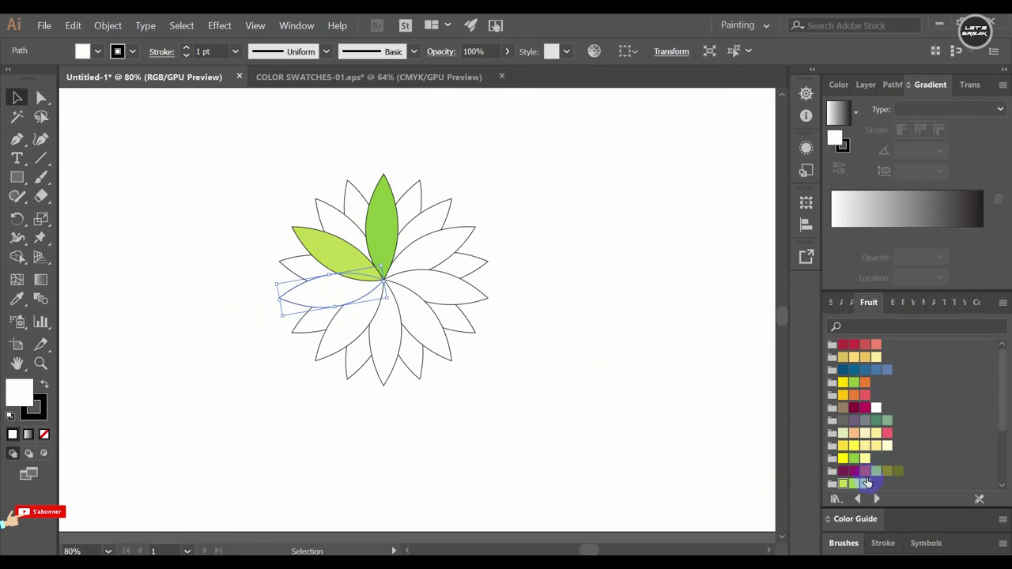
pyautogui.scroll(-3, 867, 483)
pyautogui.click(865, 451)
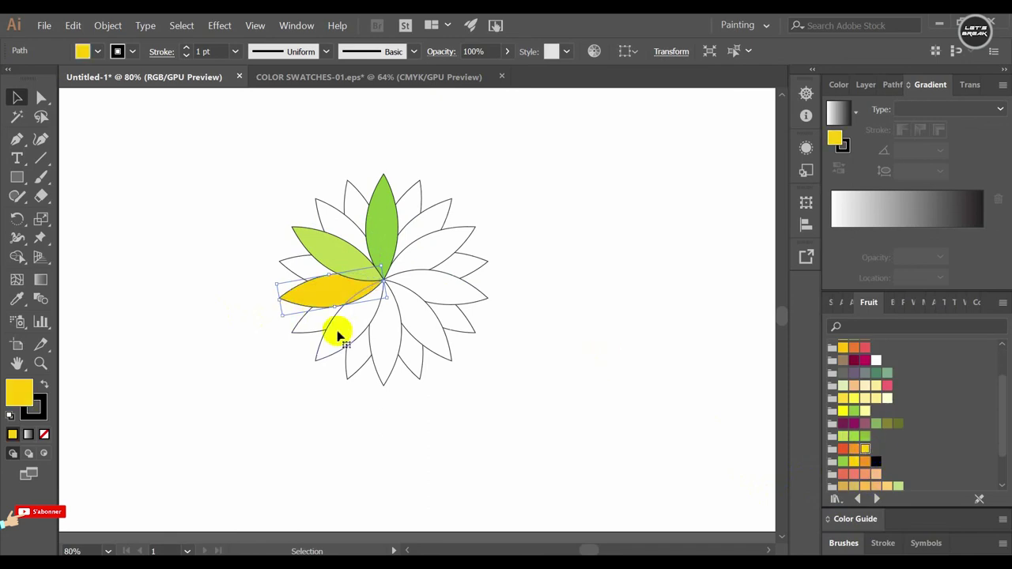
# Fill the front petal next to the golden yellow one orange and the straight-down bottom petal red-orange
pyautogui.click(335, 332)
pyautogui.click(853, 460)
pyautogui.click(389, 351)
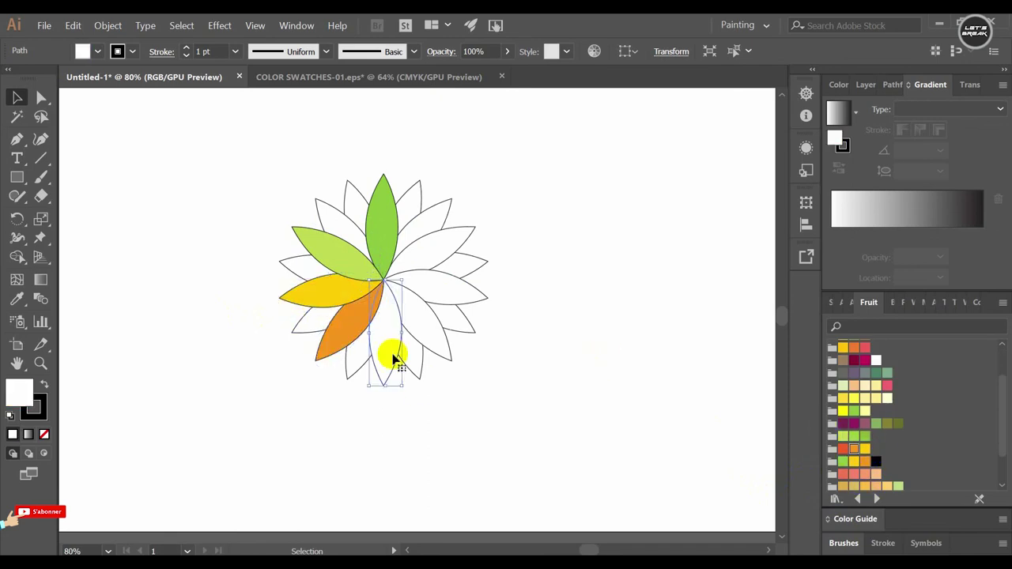
pyautogui.click(843, 448)
# Counterclockwise from the red-orange bottom petal, fill the next front petal orange and the following one golden yellow
pyautogui.click(444, 342)
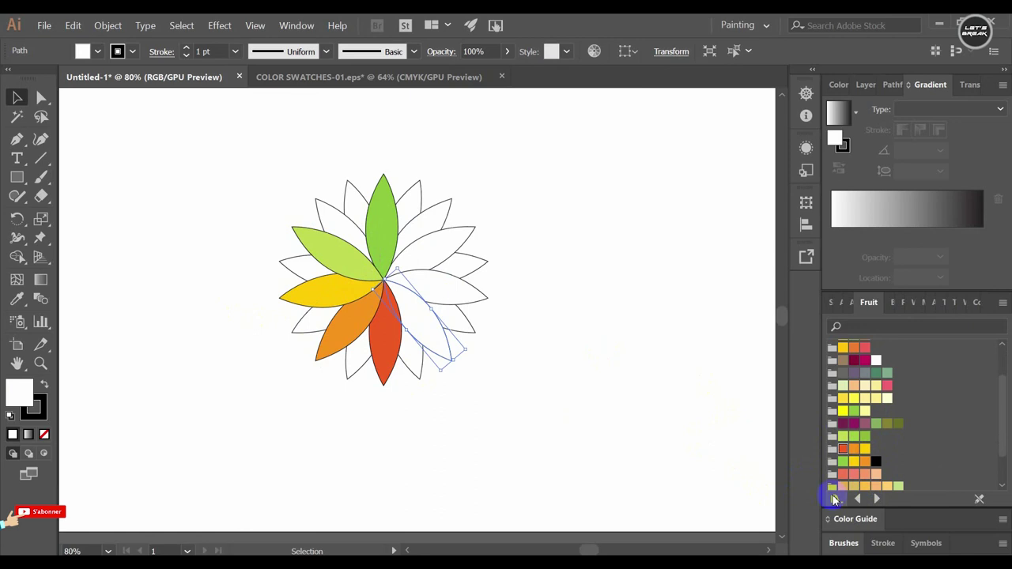
pyautogui.click(854, 461)
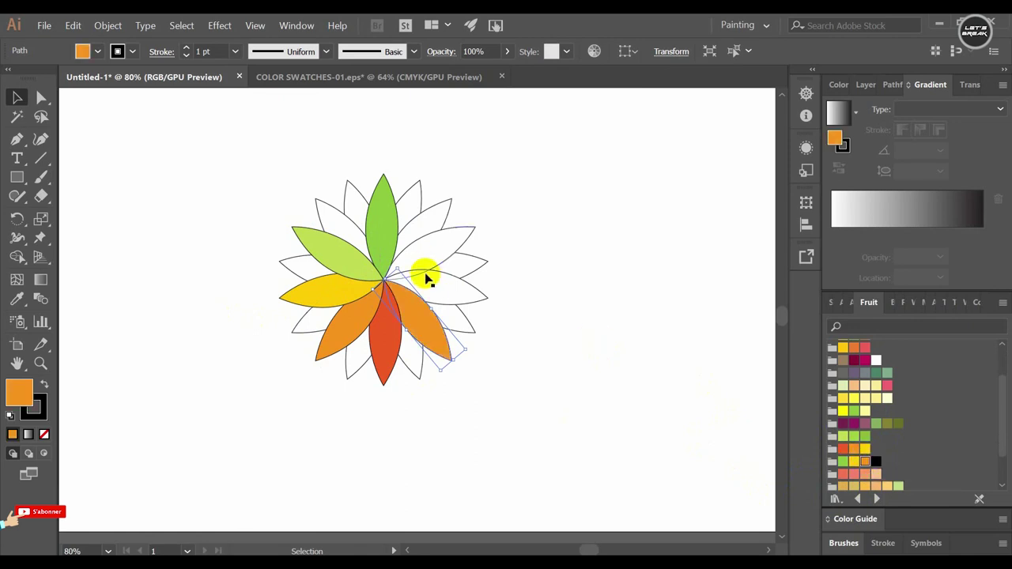
pyautogui.click(427, 285)
pyautogui.click(854, 461)
# Fill the last white front petal, third clockwise from the upright top petal, with bright green and deselect it
pyautogui.click(440, 260)
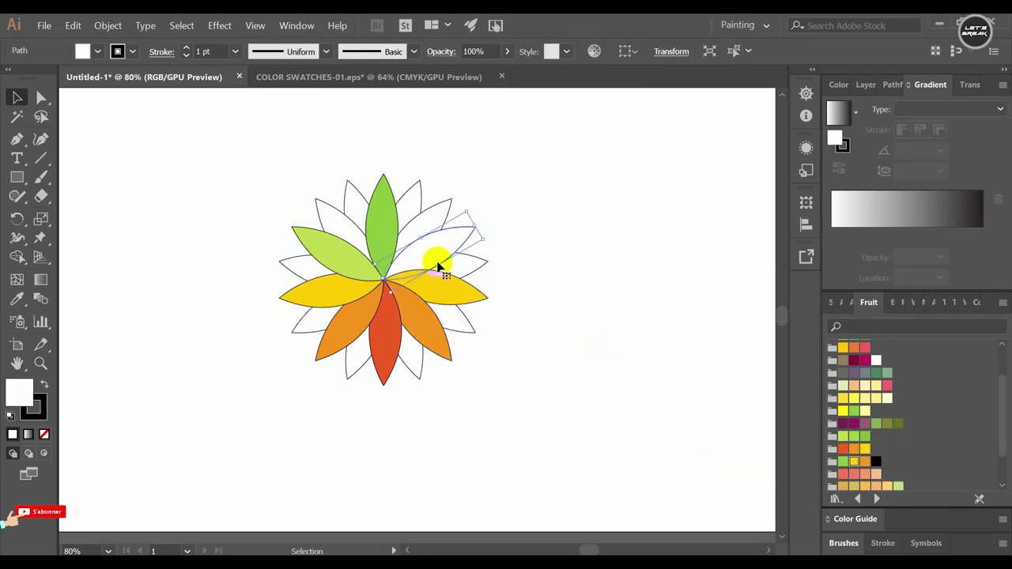
pyautogui.click(844, 461)
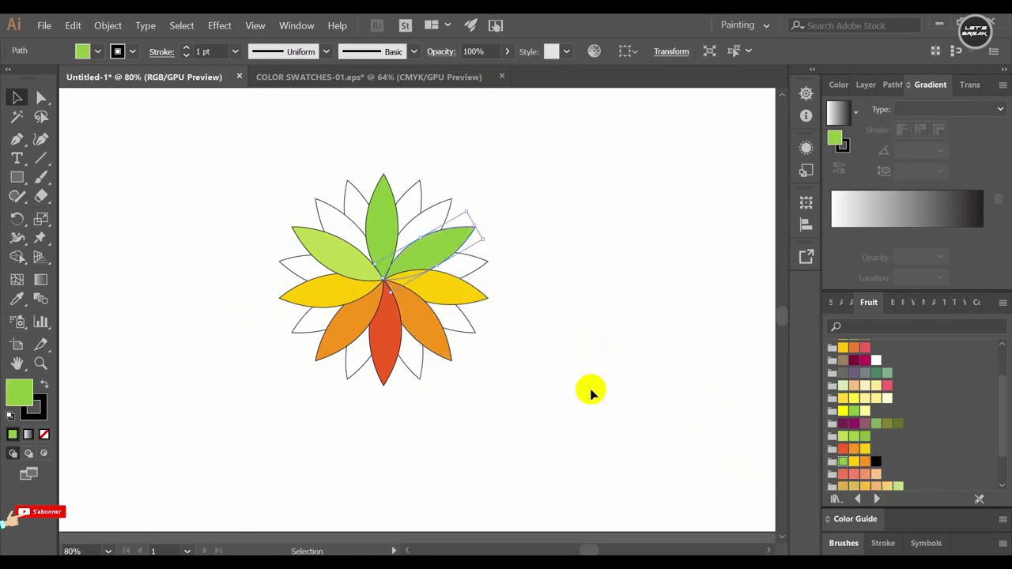
pyautogui.click(458, 390)
# Fill the rear petal second clockwise from the upright top petal with a salmon pink swatch
pyautogui.click(440, 208)
pyautogui.scroll(-2, 886, 485)
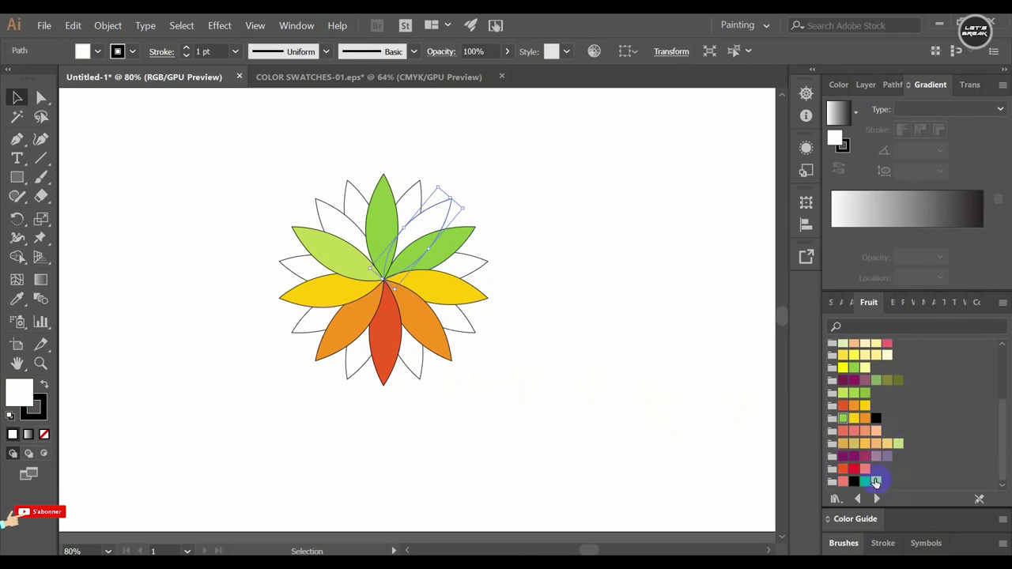
pyautogui.click(876, 481)
pyautogui.click(865, 469)
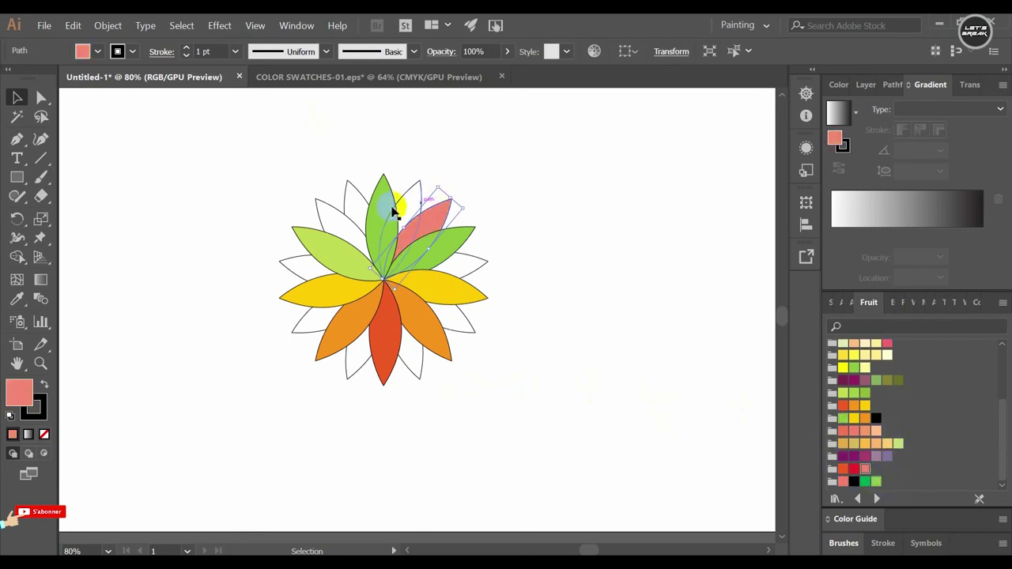
# Fill the rear petals adjoining the upright top petal: the clockwise one crimson red, the counterclockwise one red-orange
pyautogui.click(422, 199)
pyautogui.click(853, 469)
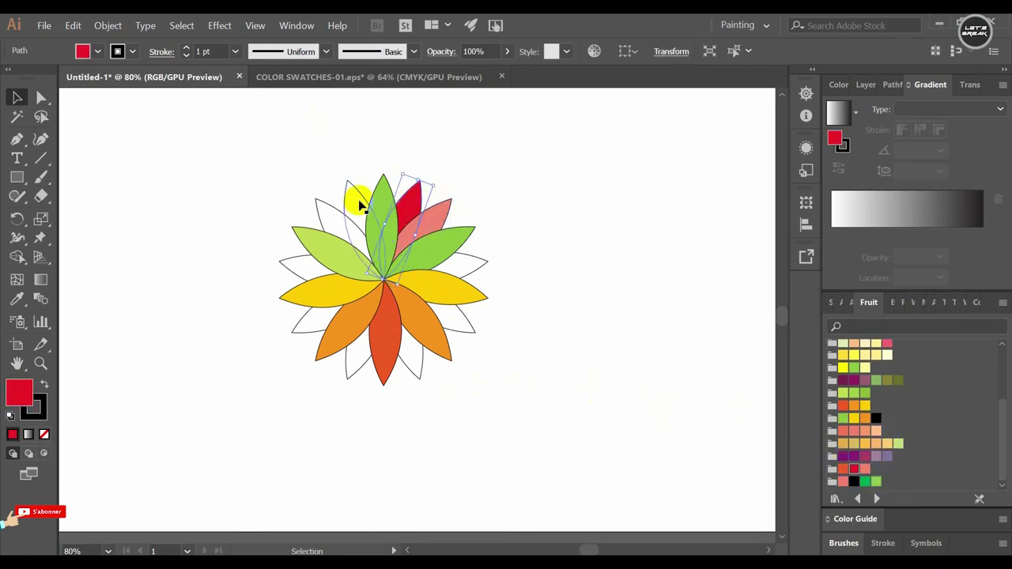
pyautogui.click(357, 199)
pyautogui.click(843, 469)
# Fill the rear petal second counterclockwise from the upright top petal golden yellow and the fourth one medium blue
pyautogui.click(355, 236)
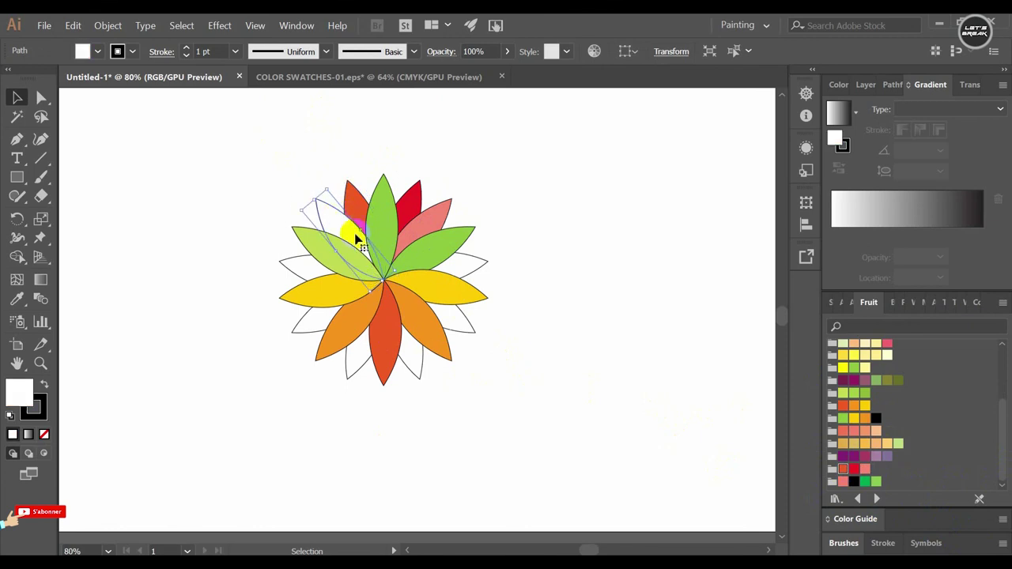
pyautogui.click(865, 405)
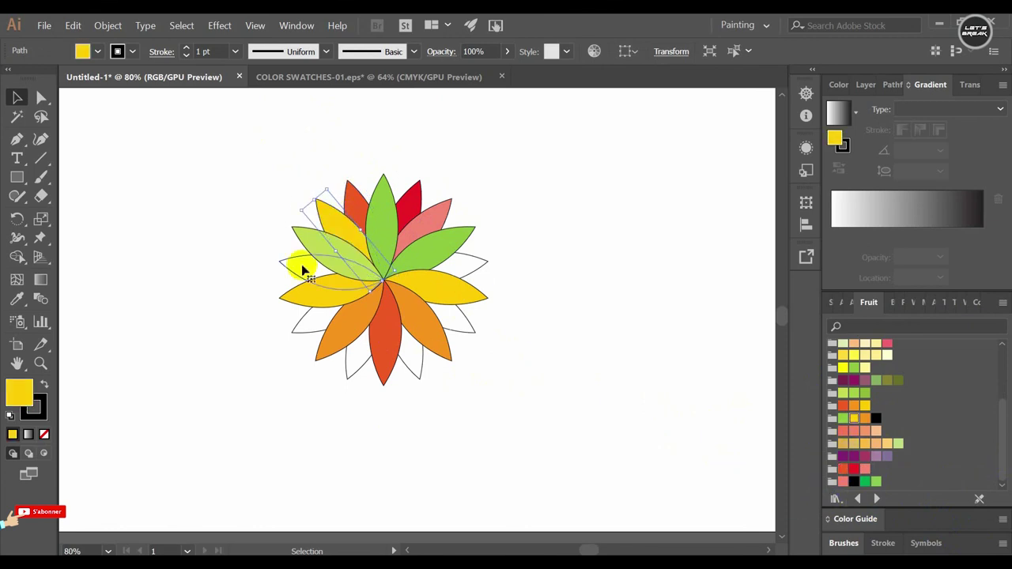
pyautogui.click(297, 266)
pyautogui.scroll(5, 906, 431)
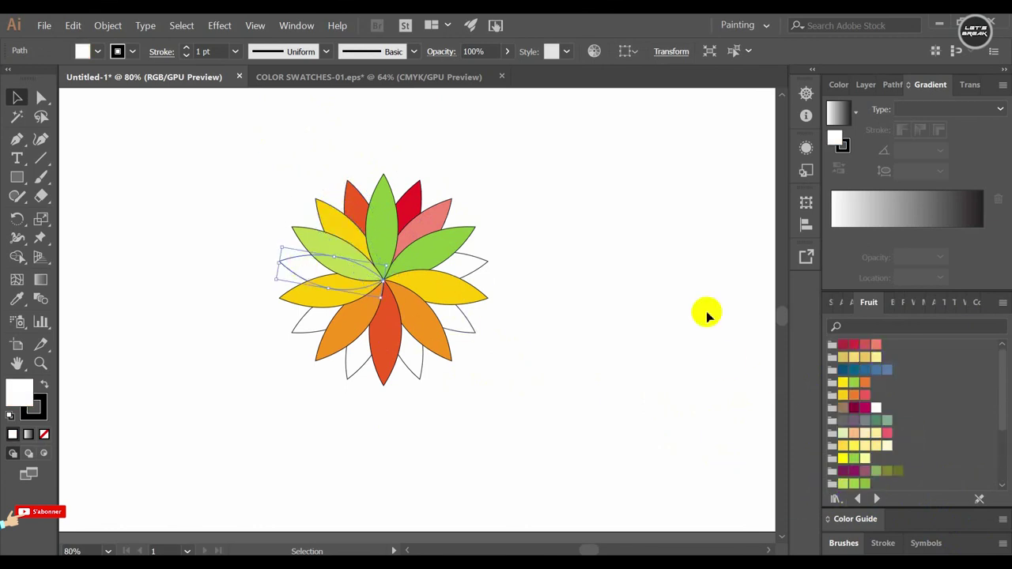
pyautogui.click(882, 372)
# Fill the rear petal sixth counterclockwise from the upright top petal sandy gold and the eighth one light sandy yellow
pyautogui.click(293, 327)
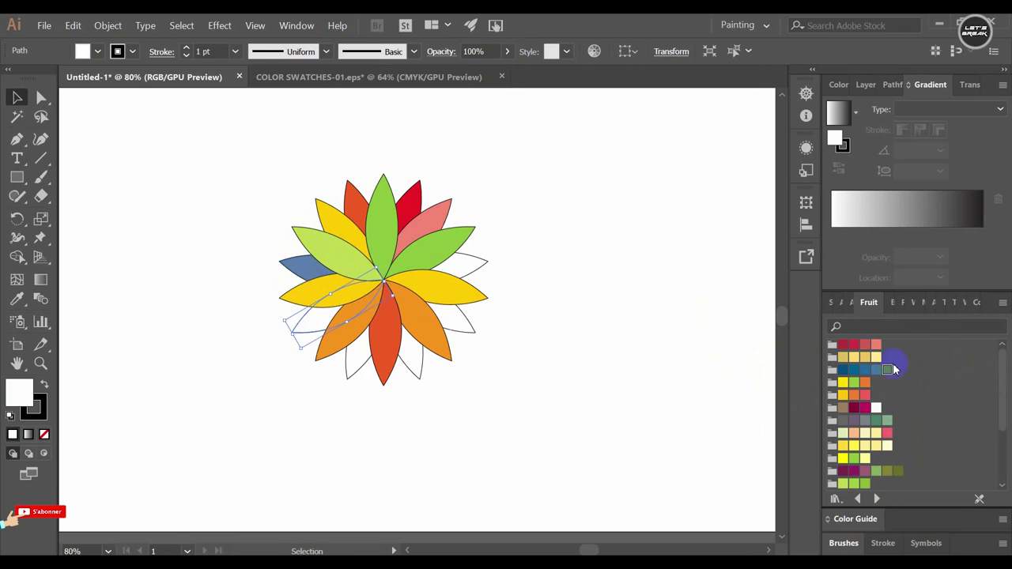
pyautogui.click(865, 357)
pyautogui.click(352, 363)
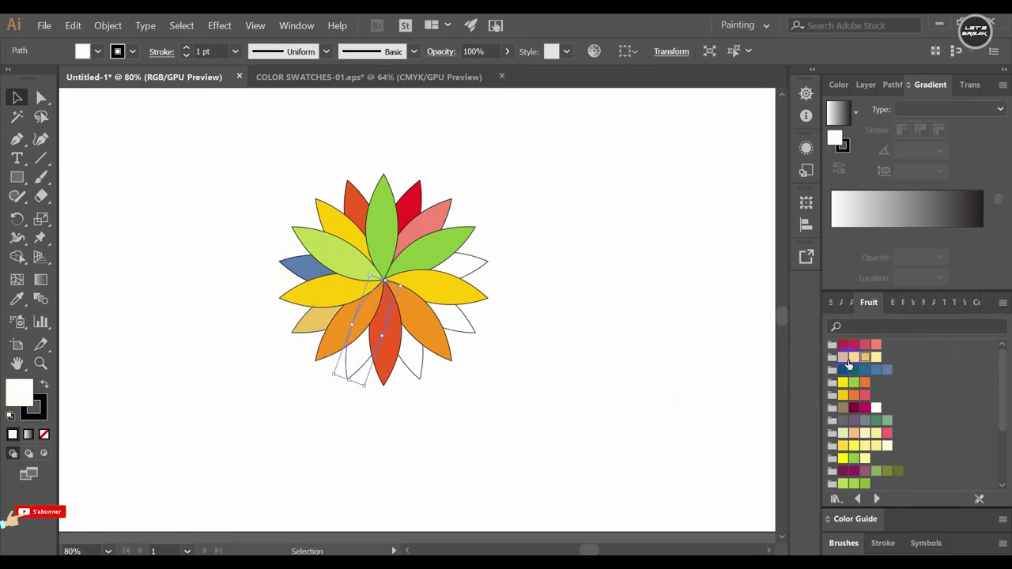
pyautogui.click(854, 357)
# Fill the remaining white rear petals clockwise from the upright top petal: eighth dark khaki gold, sixth pale yellow, fourth sandy gold
pyautogui.click(414, 360)
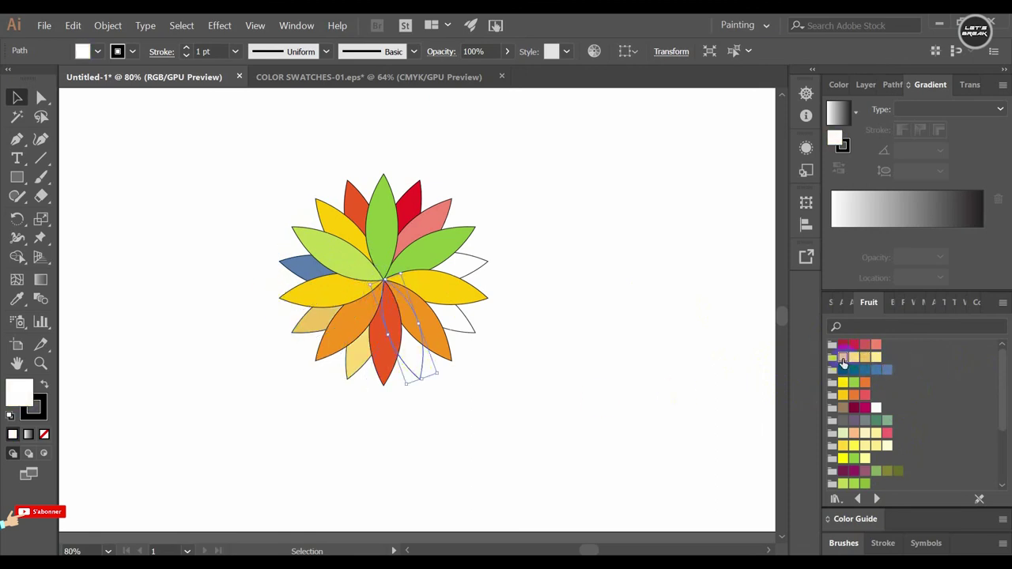
pyautogui.click(842, 360)
pyautogui.click(466, 331)
pyautogui.click(876, 357)
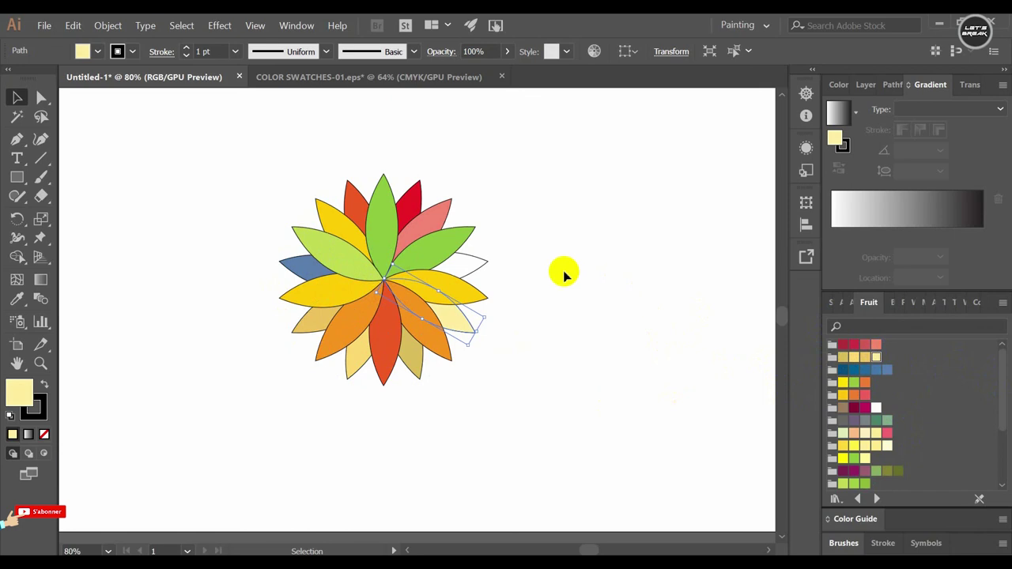
pyautogui.click(465, 266)
pyautogui.click(865, 357)
pyautogui.click(531, 370)
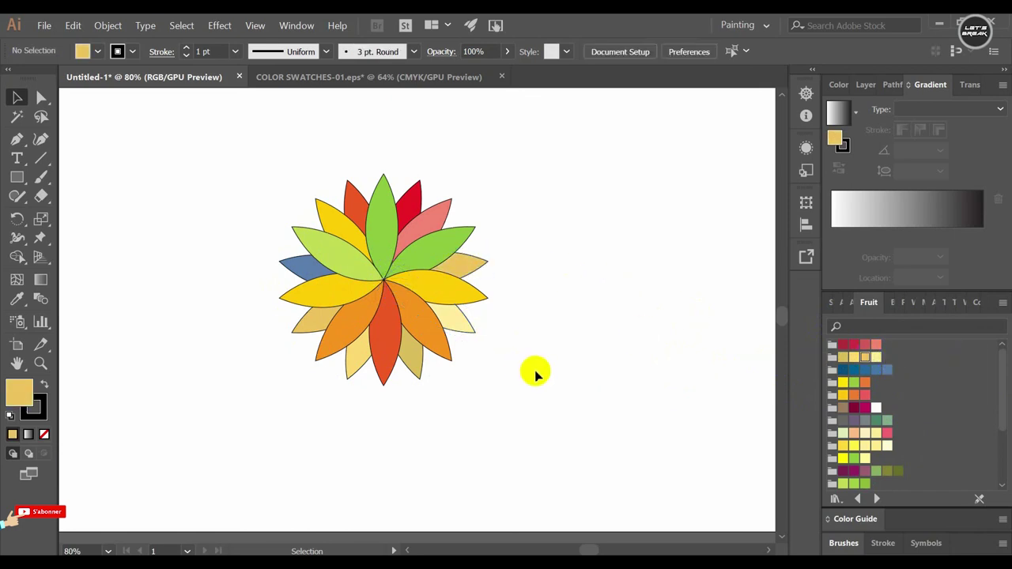
# Select all petals of the flower and remove their stroke
pyautogui.scroll(1, 553, 411)
pyautogui.moveTo(542, 196); pyautogui.dragTo(372, 343)
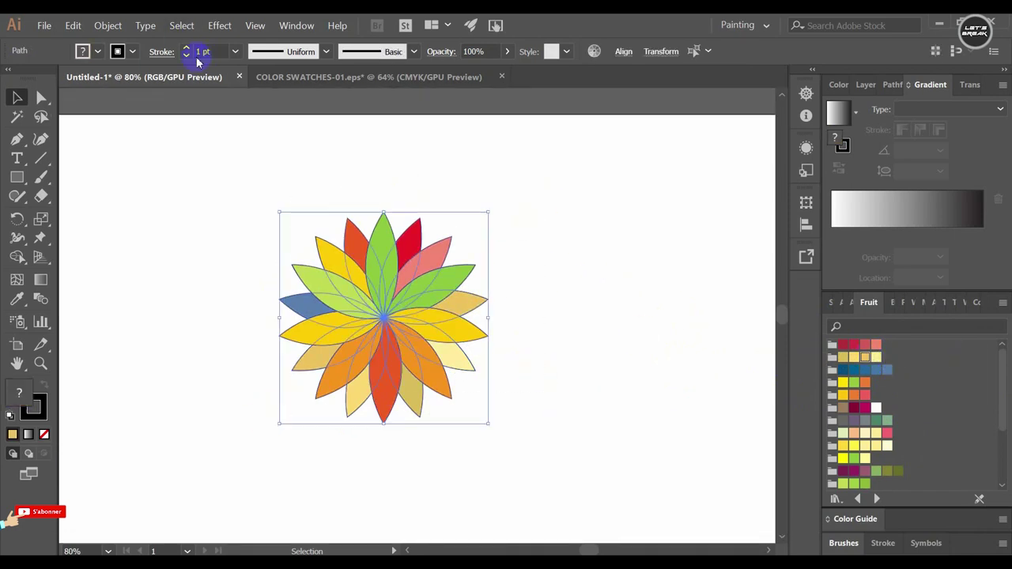
pyautogui.click(134, 51)
pyautogui.click(12, 80)
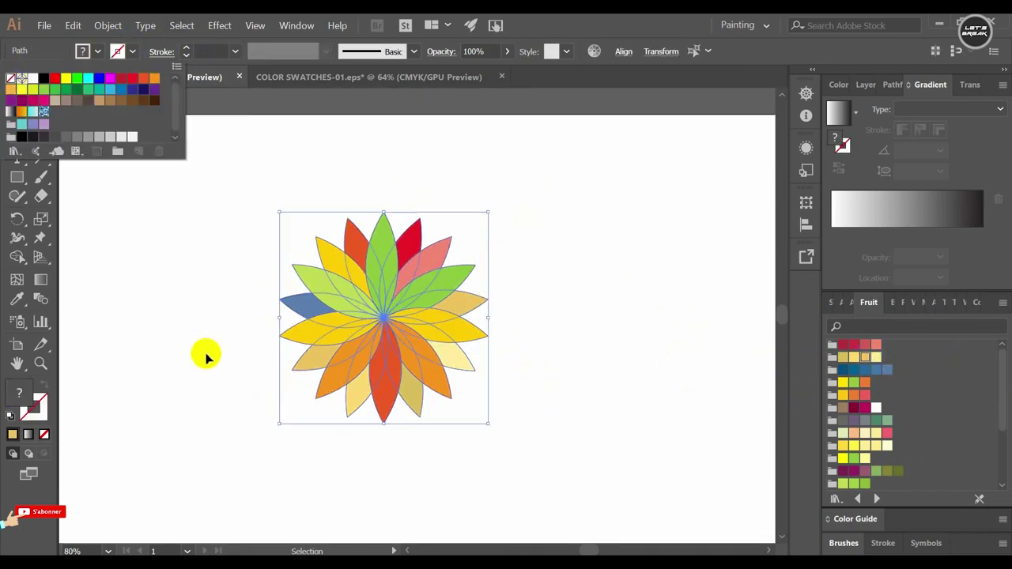
pyautogui.click(682, 317)
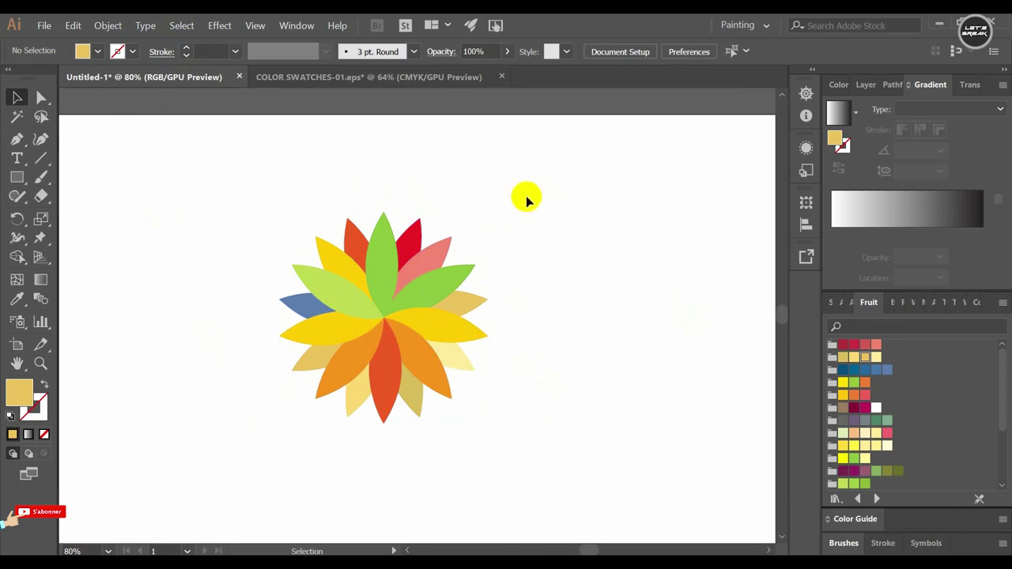
# Group all the petals and move the flower slightly up and to the right on the artboard
pyautogui.moveTo(527, 198); pyautogui.dragTo(248, 422)
pyautogui.rightClick(388, 294)
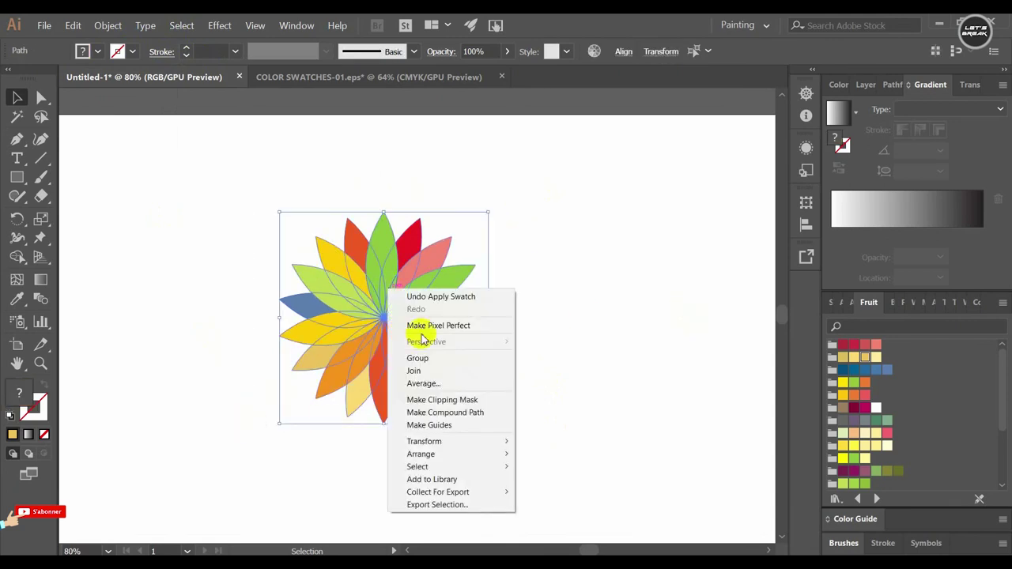
pyautogui.click(418, 359)
pyautogui.click(669, 289)
pyautogui.moveTo(464, 280); pyautogui.dragTo(475, 237)
pyautogui.click(602, 338)
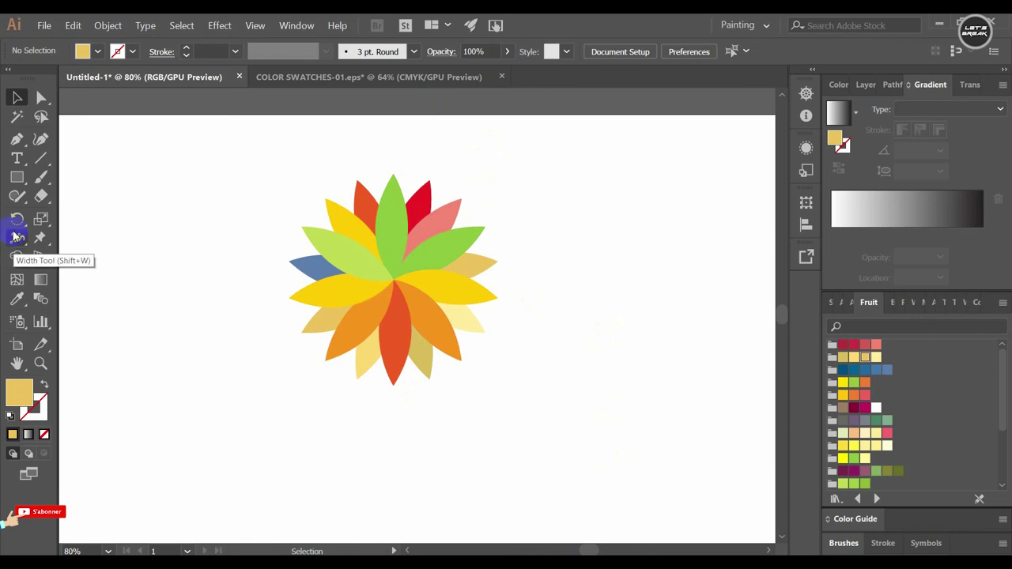
# Draw a flat, wide ellipse just below the flower as its shadow and fill it with black
pyautogui.click(18, 179)
pyautogui.click(75, 216)
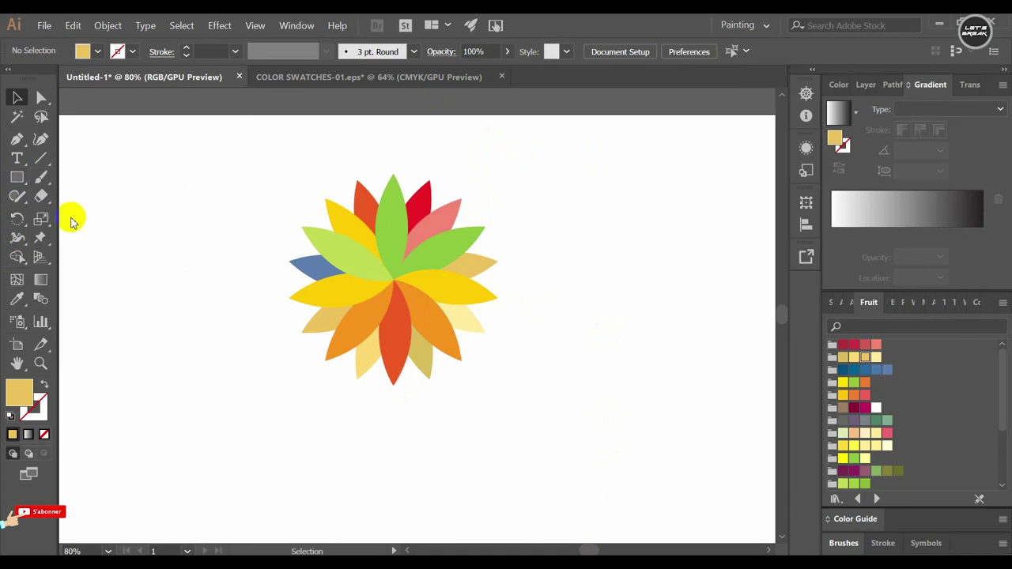
pyautogui.click(305, 401)
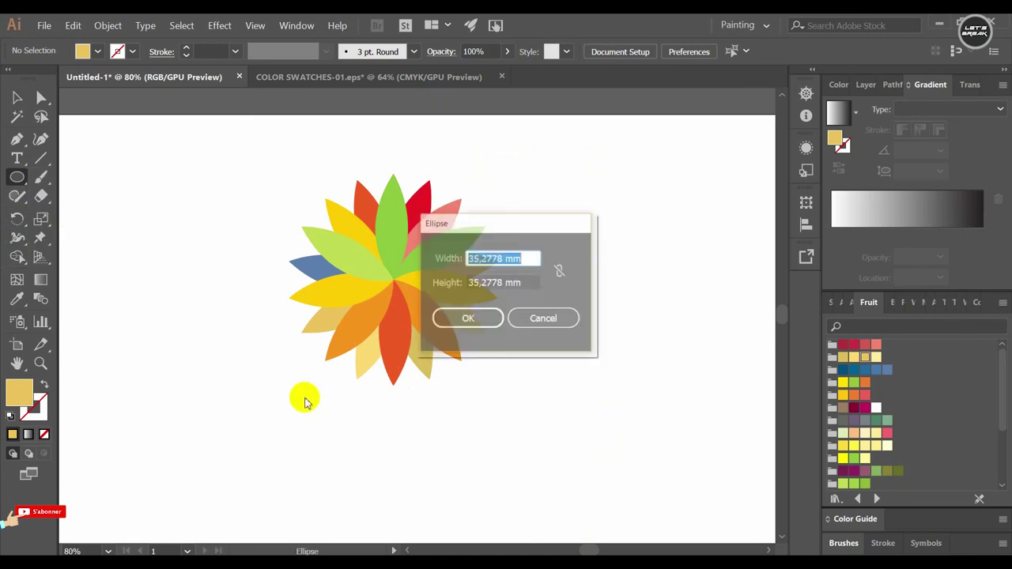
pyautogui.click(543, 318)
pyautogui.moveTo(292, 402); pyautogui.dragTo(426, 417)
pyautogui.press('v')
pyautogui.scroll(-3, 884, 437)
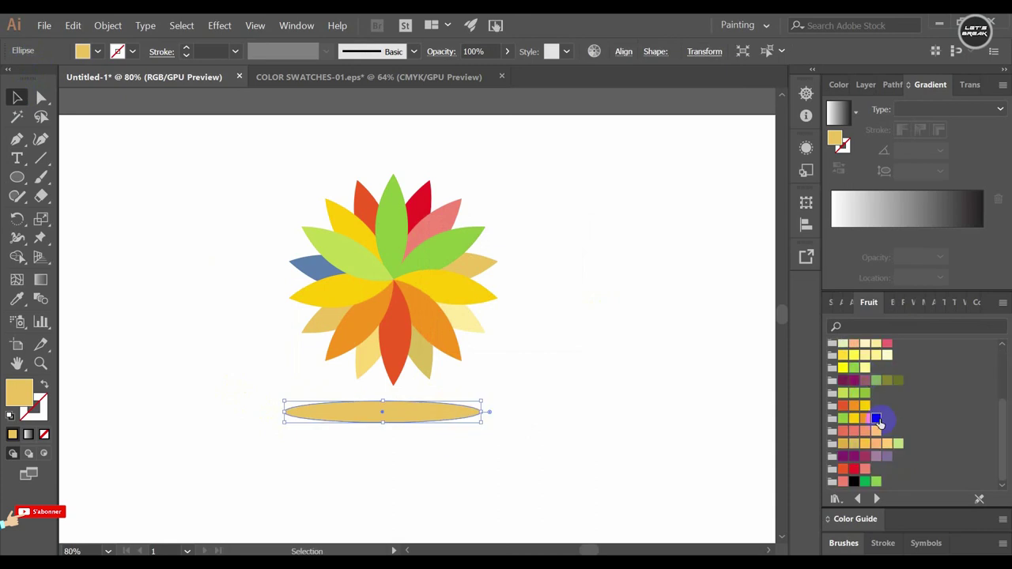
pyautogui.click(876, 420)
# Apply a Feather effect with a 7 mm radius to the black ellipse and deselect it
pyautogui.click(222, 26)
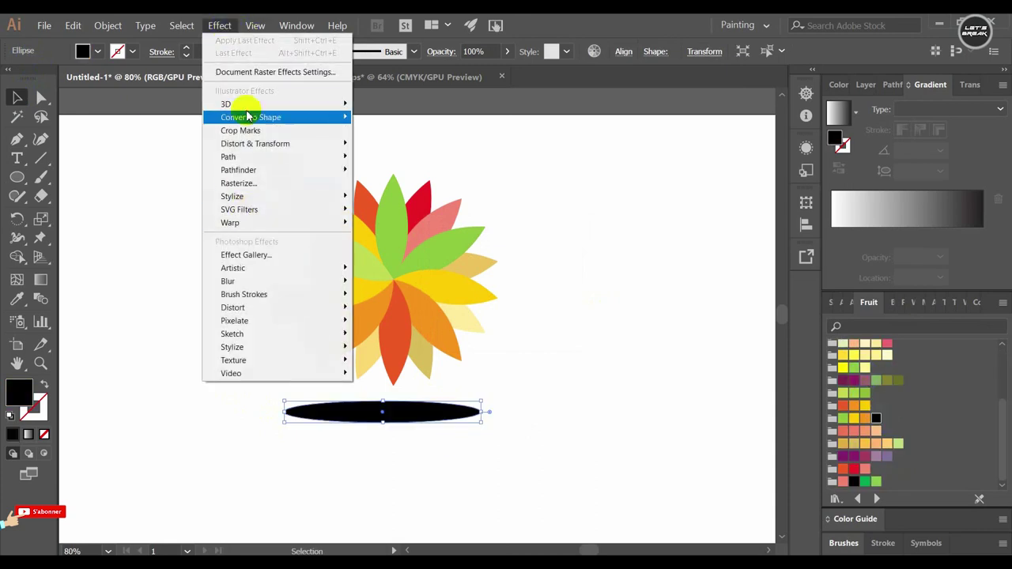
pyautogui.moveTo(237, 104)
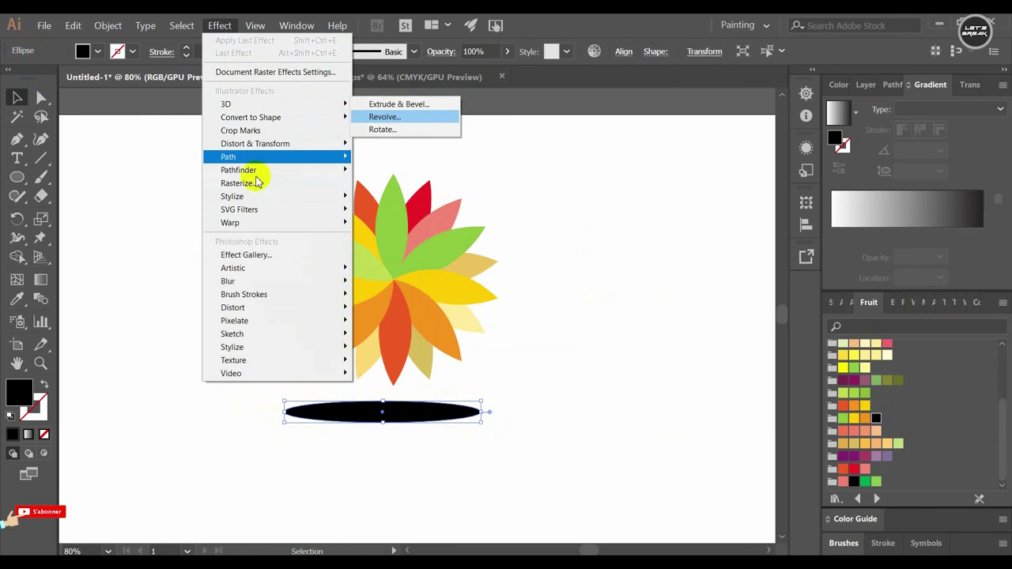
pyautogui.moveTo(255, 195)
pyautogui.click(399, 207)
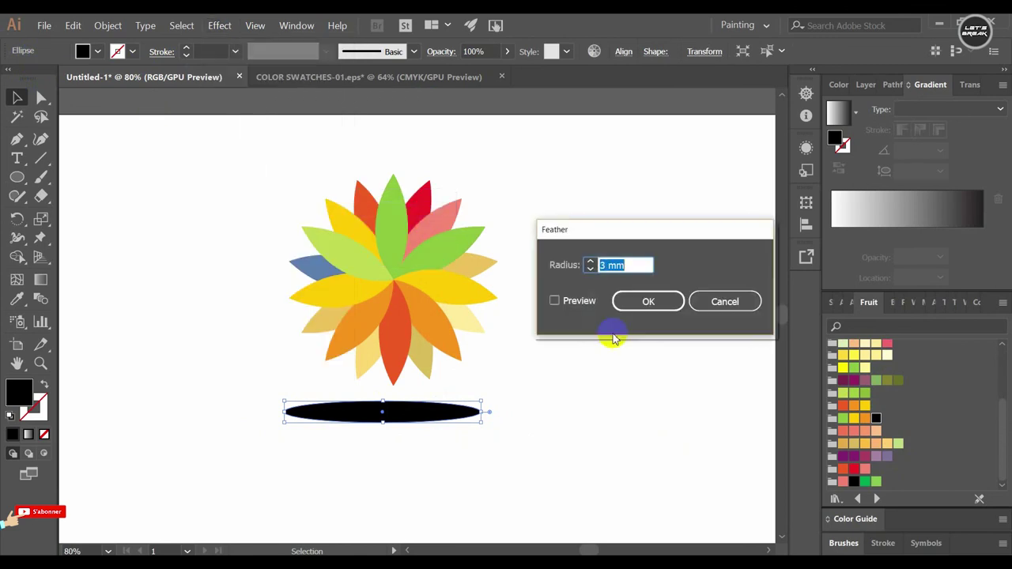
pyautogui.click(554, 300)
pyautogui.click(591, 265)
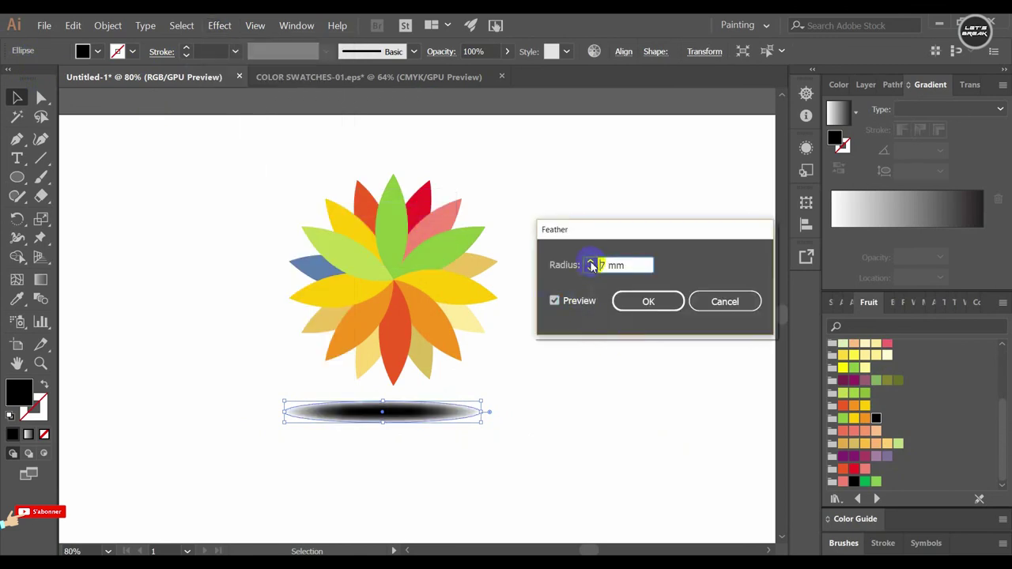
pyautogui.click(648, 301)
pyautogui.click(585, 239)
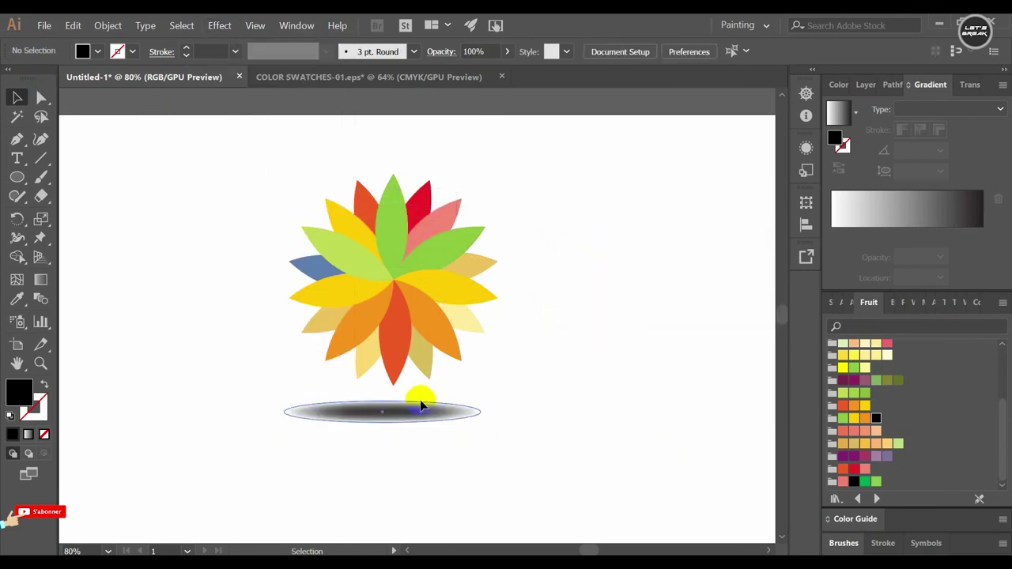
pyautogui.click(433, 407)
pyautogui.click(546, 361)
# Create an area text frame to the right of the flower and replace its placeholder text with "logo desgn"
pyautogui.scroll(-1, 547, 362)
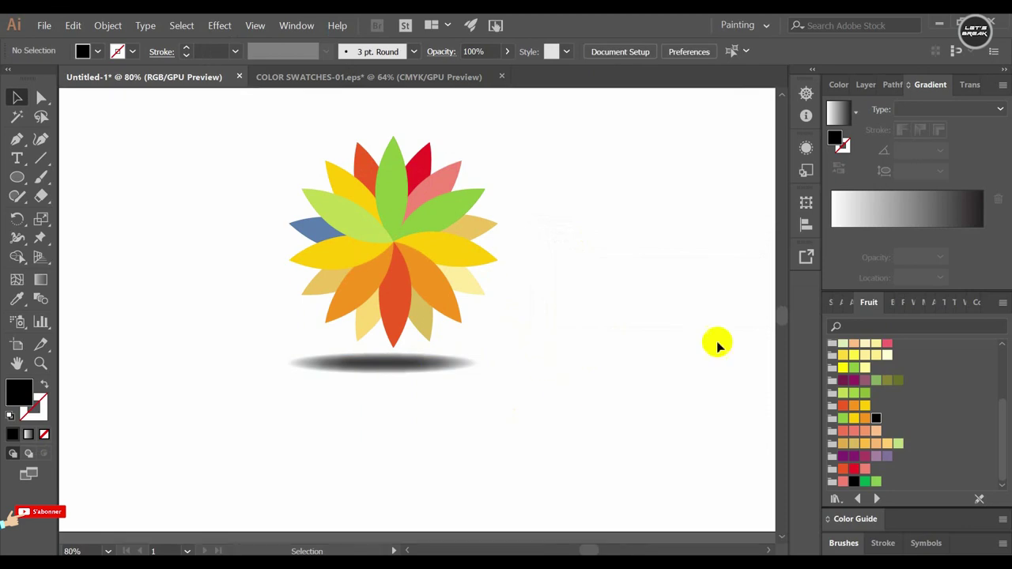
pyautogui.click(17, 140)
pyautogui.click(16, 158)
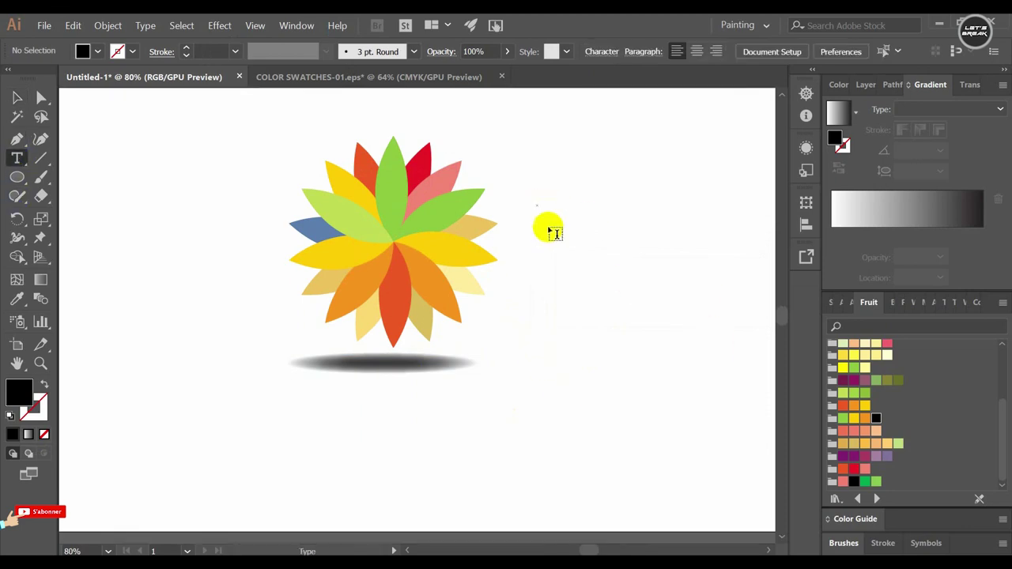
pyautogui.moveTo(536, 206); pyautogui.dragTo(741, 315)
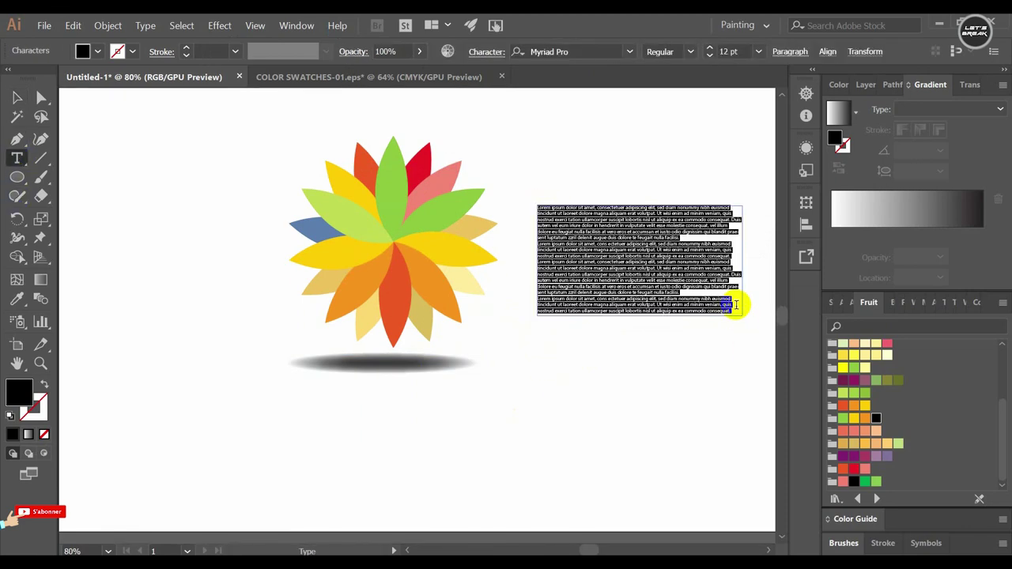
pyautogui.scroll(1, 699, 272)
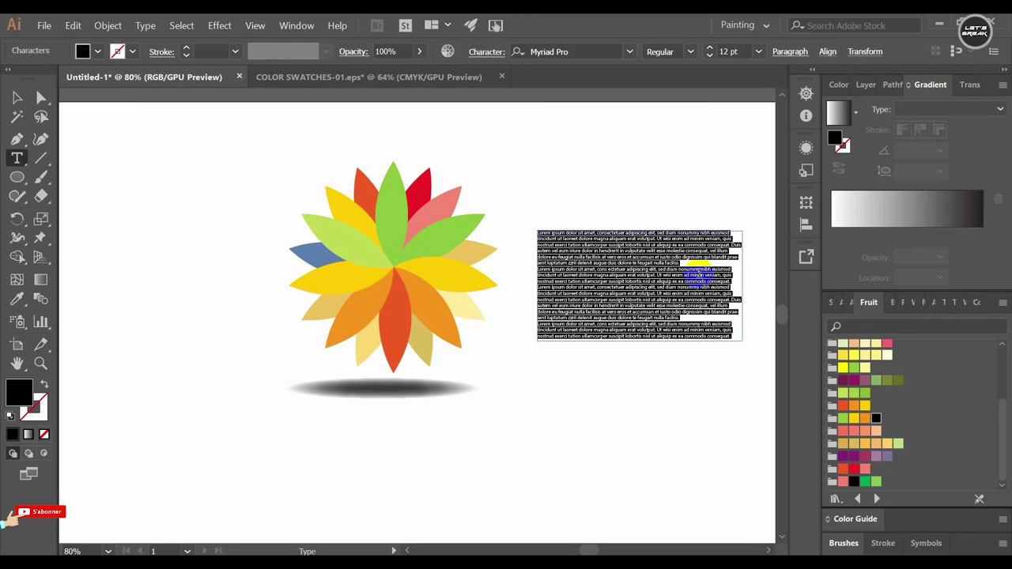
pyautogui.press('BackSpace')
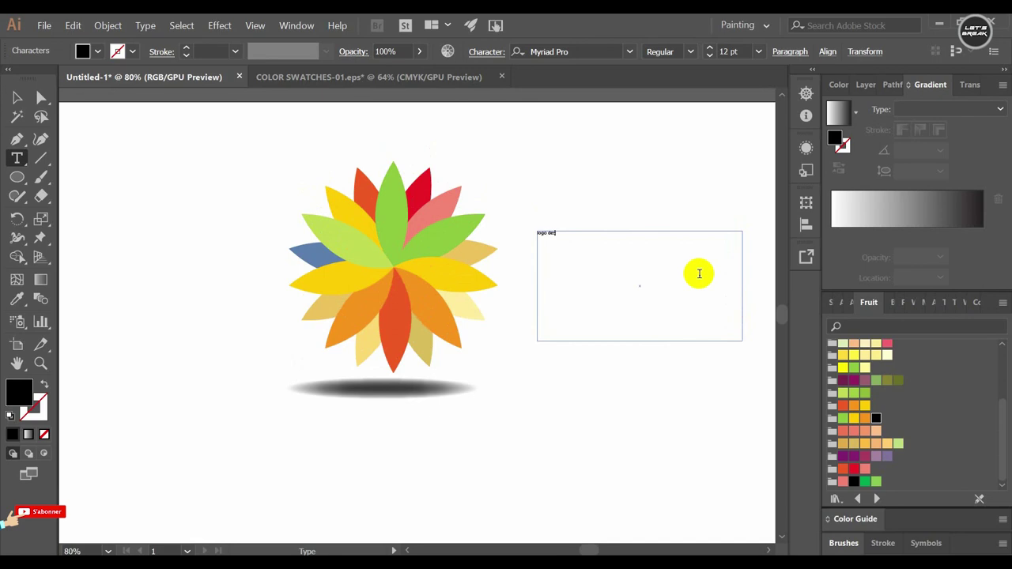
# Set the text size to 72 pt and correct "desgn" so the text reads "logo design"
pyautogui.hotkey('ctrl', 'a')
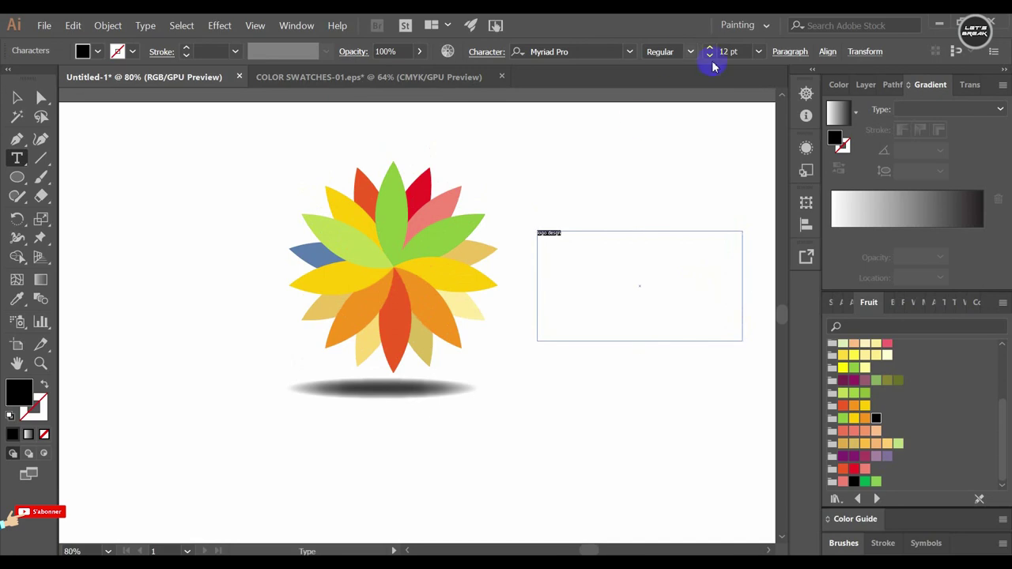
pyautogui.click(758, 52)
pyautogui.click(773, 328)
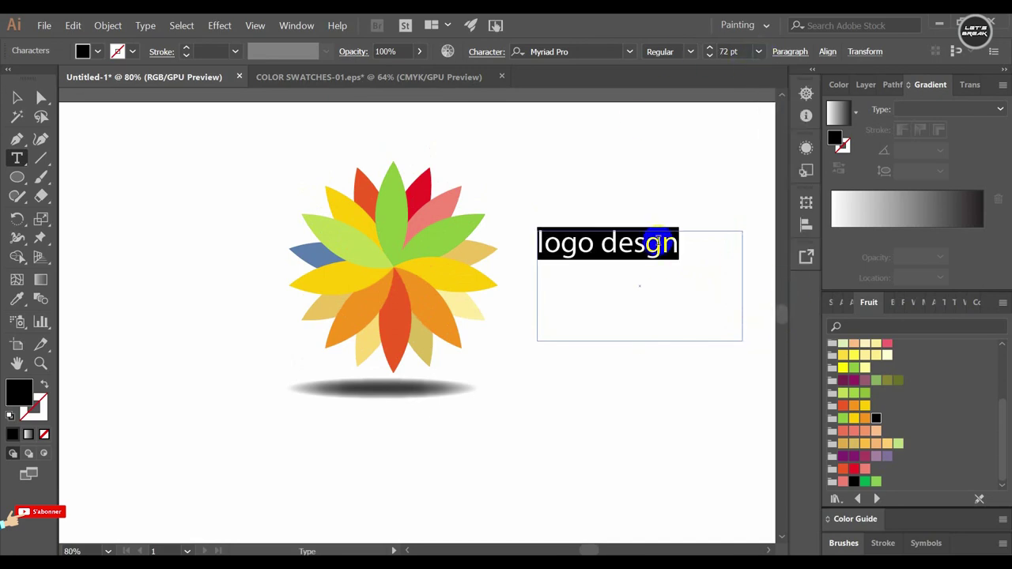
pyautogui.click(646, 244)
pyautogui.write('i')
# Set the font of the whole "logo design" text to Broadway and finish text editing
pyautogui.moveTo(704, 245); pyautogui.dragTo(519, 241)
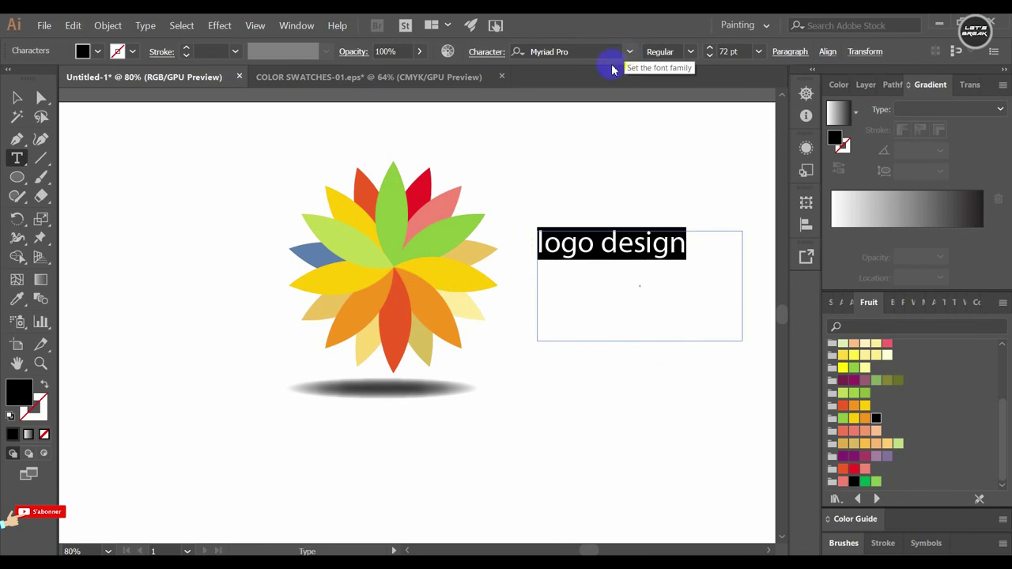
pyautogui.click(629, 51)
pyautogui.click(633, 146)
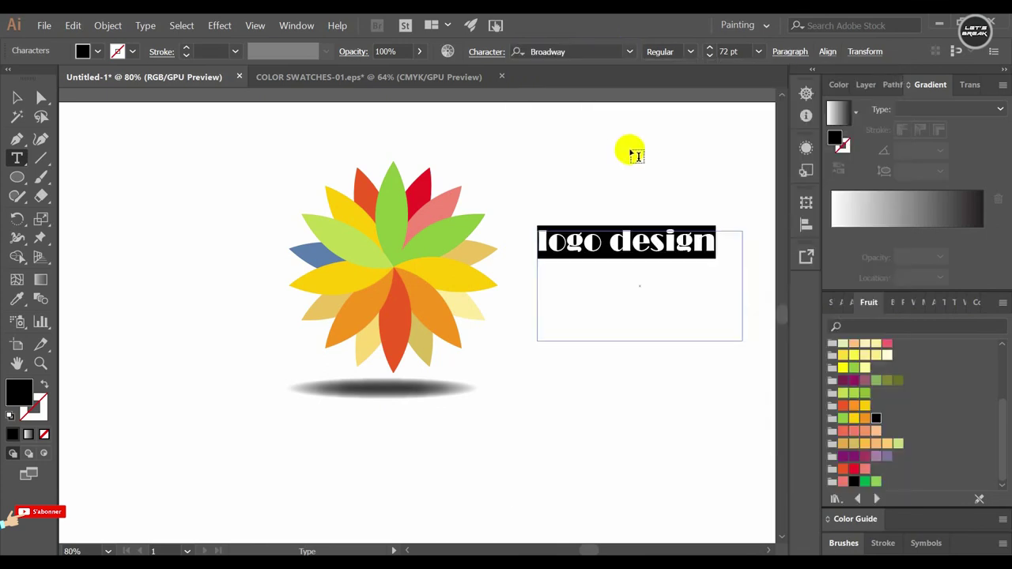
pyautogui.click(17, 97)
# Convert the "logo design" text to outlines and move it slightly down and left, level with the flower's centre
pyautogui.scroll(1, 610, 250)
pyautogui.rightClick(611, 250)
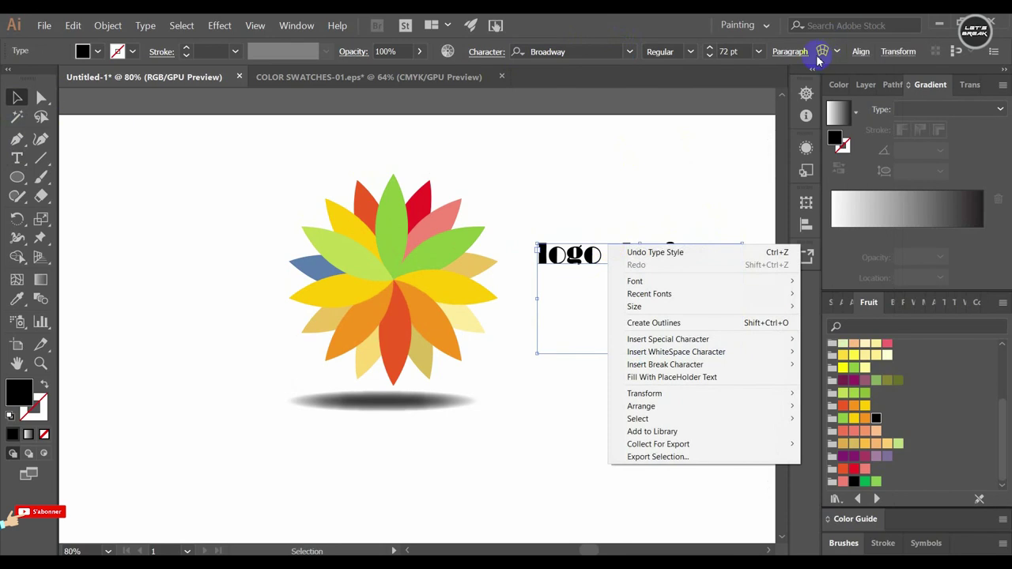
pyautogui.click(789, 53)
pyautogui.rightClick(630, 261)
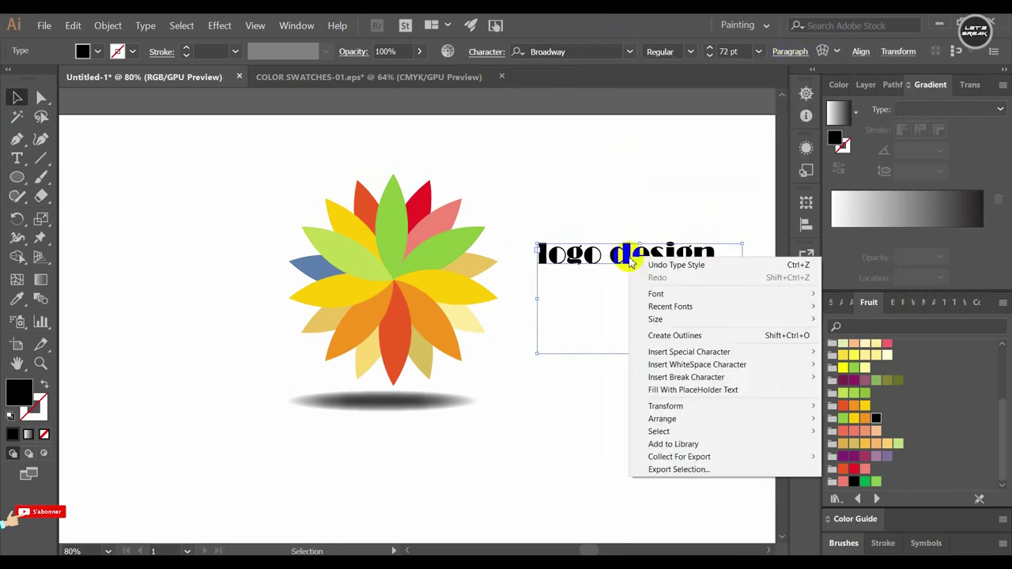
pyautogui.click(674, 335)
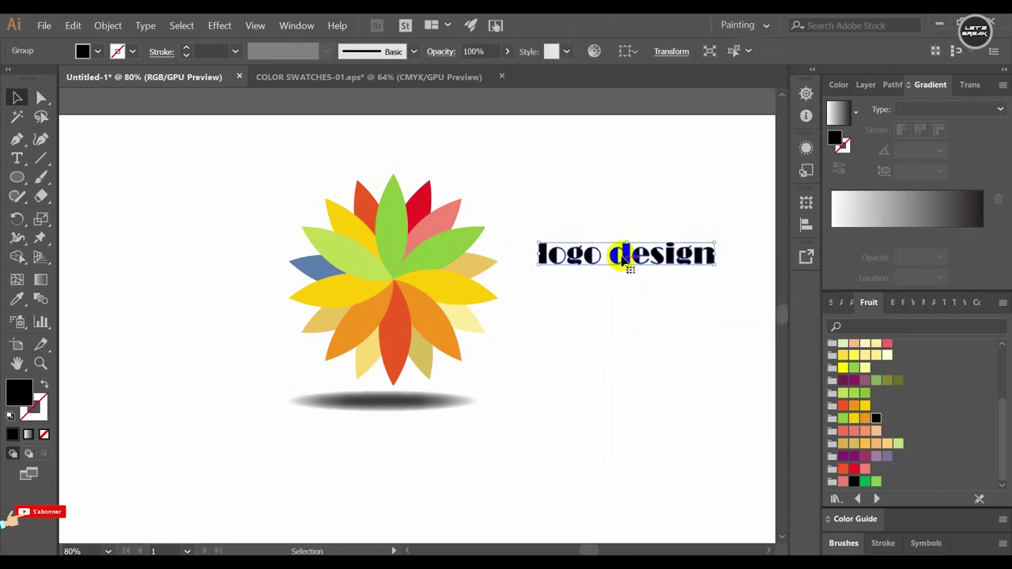
pyautogui.moveTo(622, 262); pyautogui.dragTo(605, 285)
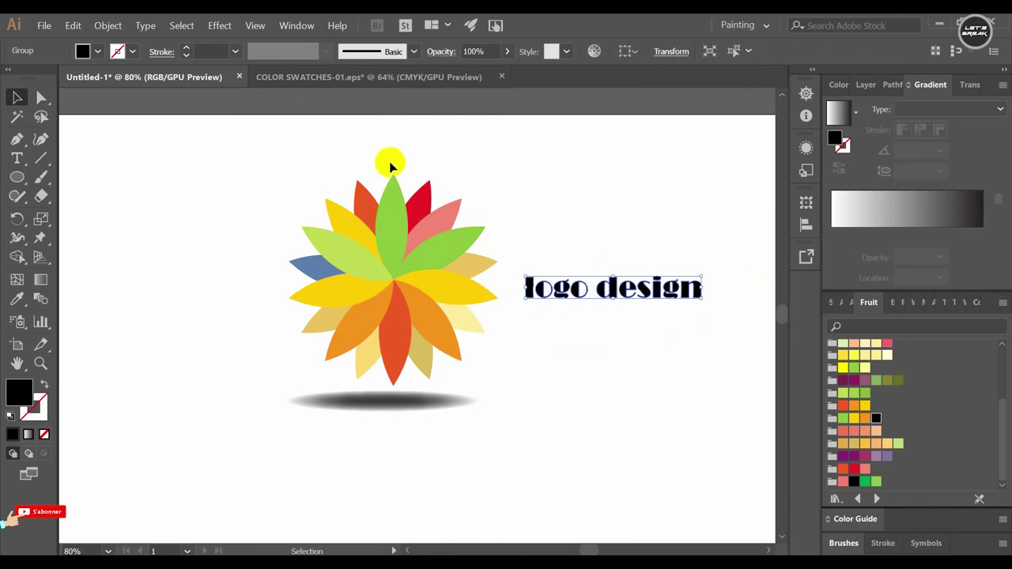
# Draw a horizontal line under the "logo design" lettering, about as wide as the text, with a 4 pt stroke
pyautogui.click(146, 229)
pyautogui.moveTo(41, 163); pyautogui.dragTo(91, 169)
pyautogui.press('\\')
pyautogui.moveTo(528, 305); pyautogui.dragTo(702, 307)
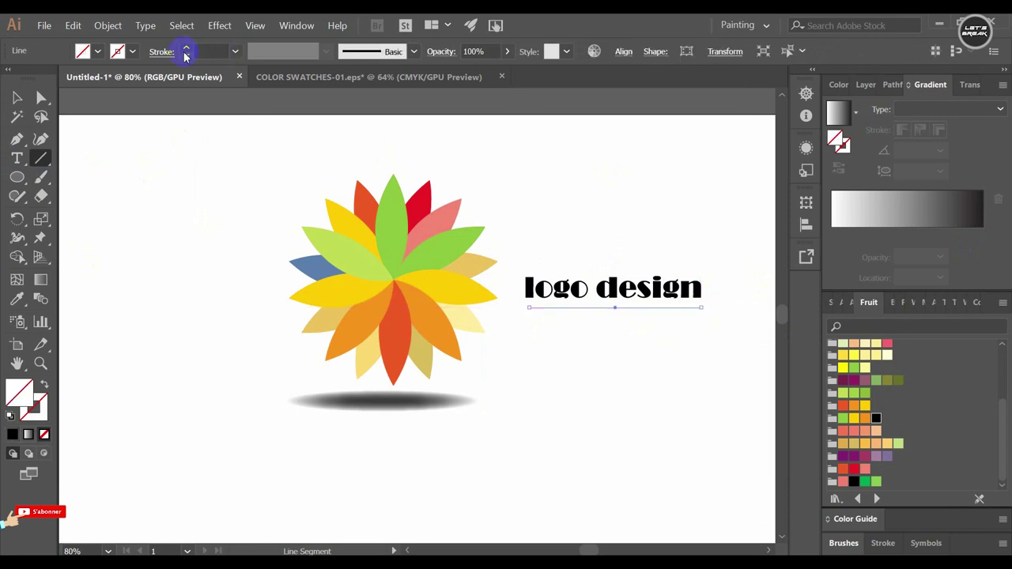
pyautogui.click(187, 48)
pyautogui.click(187, 48)
pyautogui.click(186, 48)
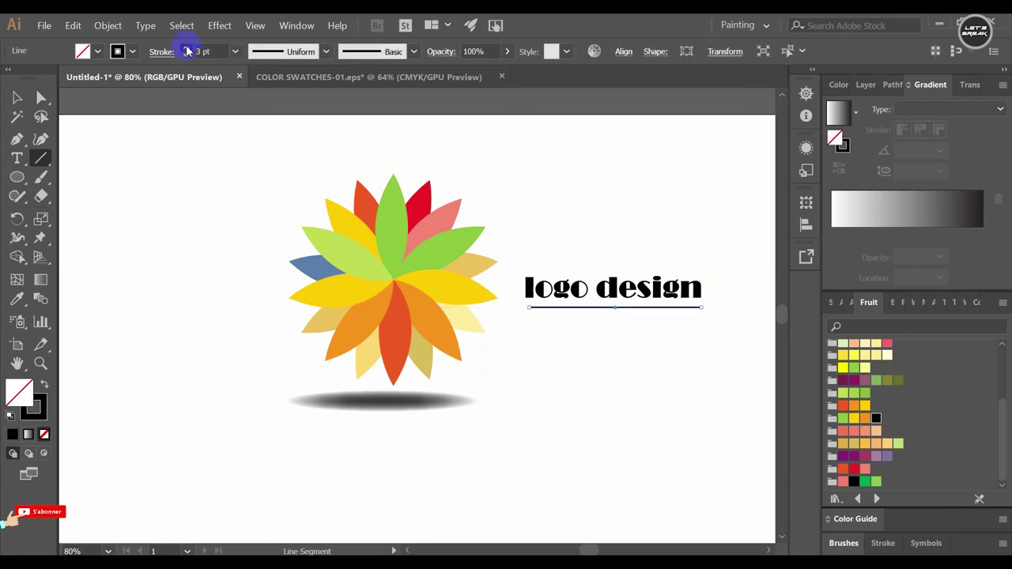
pyautogui.click(187, 48)
pyautogui.click(16, 98)
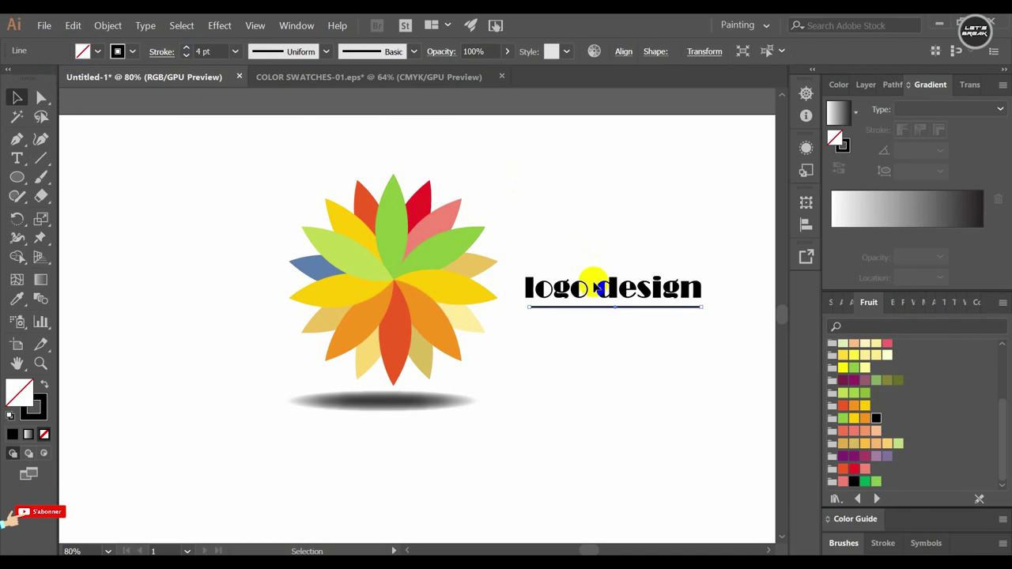
# Nudge the underline slightly upward, closer to the "logo design" lettering, and deselect it
pyautogui.press('Up')
pyautogui.press('Up')
pyautogui.press('Up')
pyautogui.press('Up')
pyautogui.press('Up')
pyautogui.press('Up')
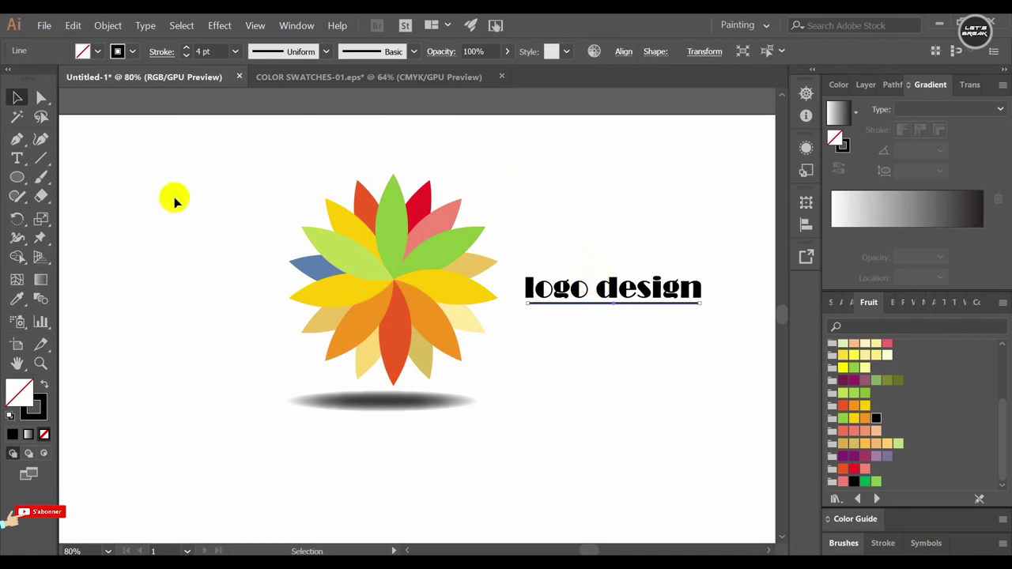
pyautogui.click(170, 203)
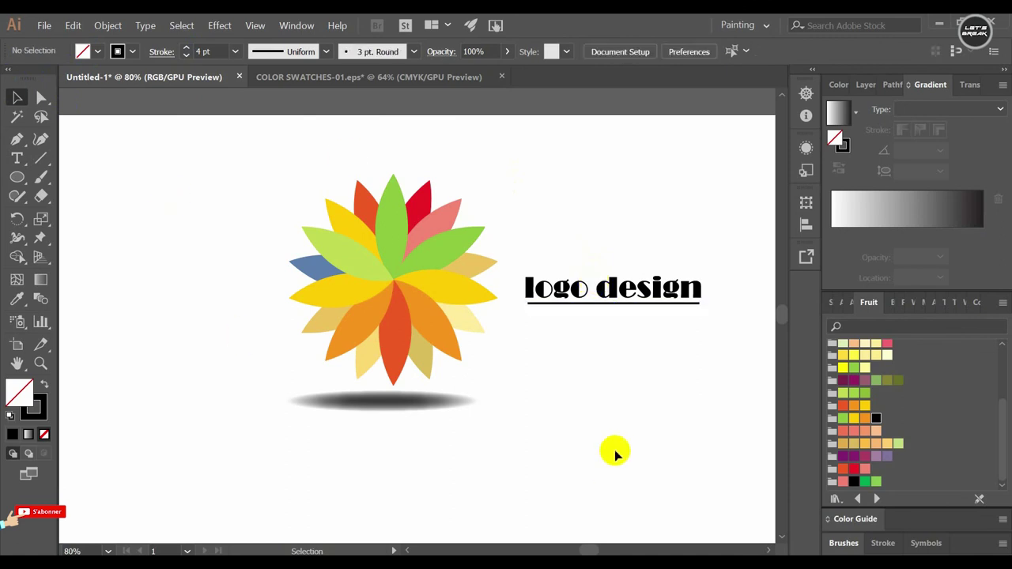
# Fill the "logo design" lettering with a green swatch from the Fruit library and deselect it
pyautogui.click(687, 284)
pyautogui.click(864, 393)
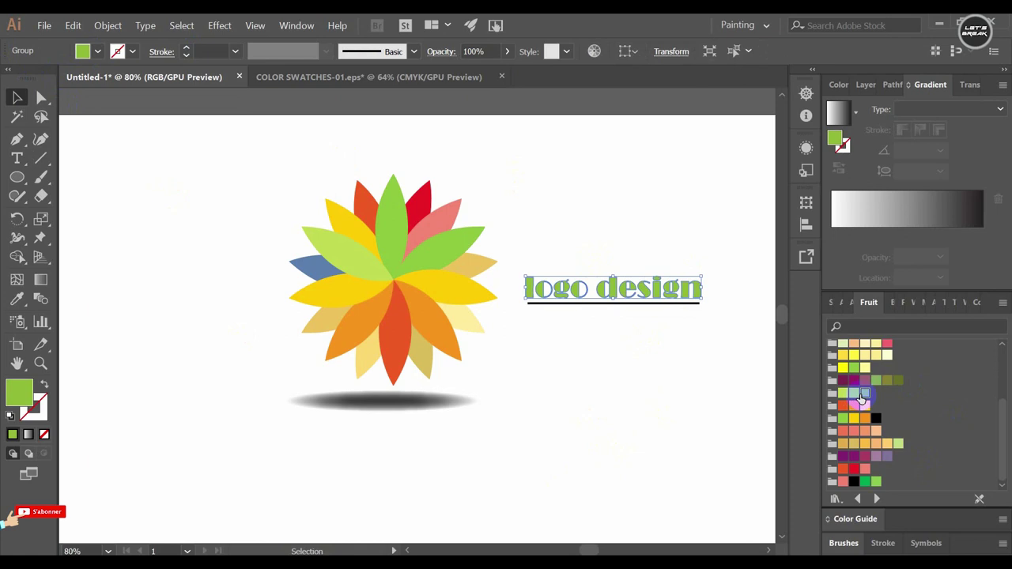
pyautogui.click(553, 409)
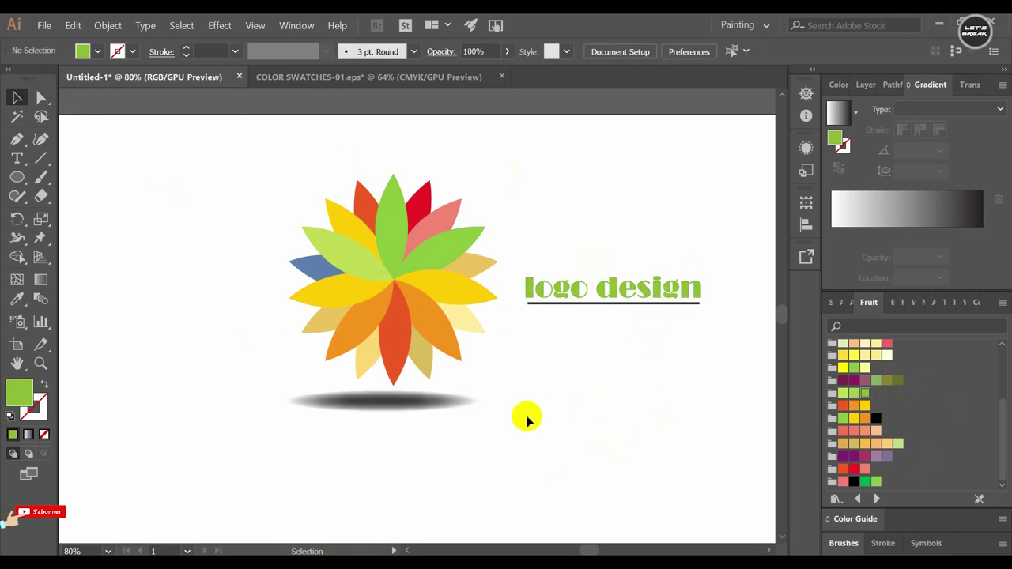
# Move the lettering and its underline together horizontally, closer to the flower, and deselect them
pyautogui.click(591, 307)
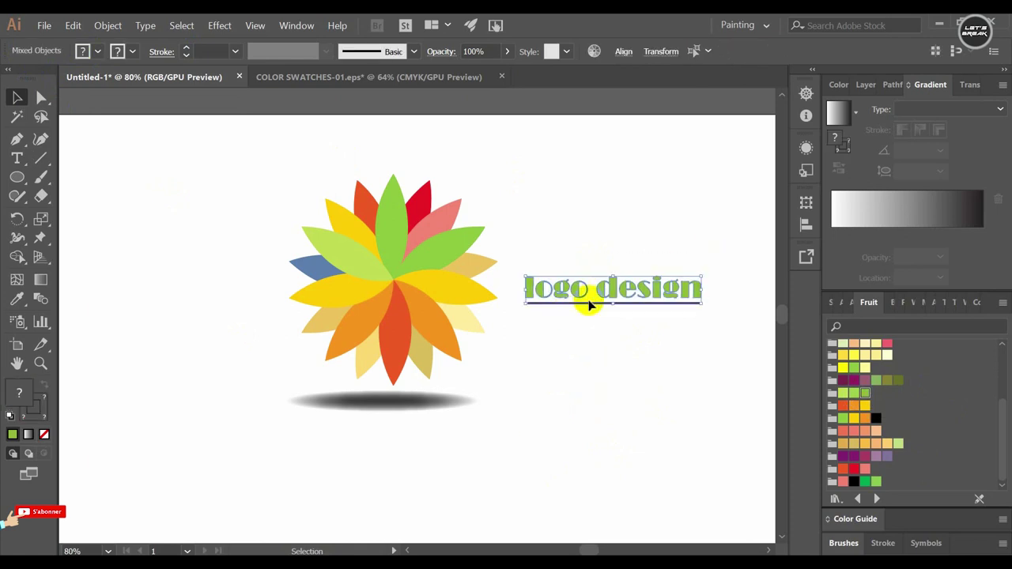
pyautogui.moveTo(588, 315); pyautogui.dragTo(572, 315)
pyautogui.click(599, 424)
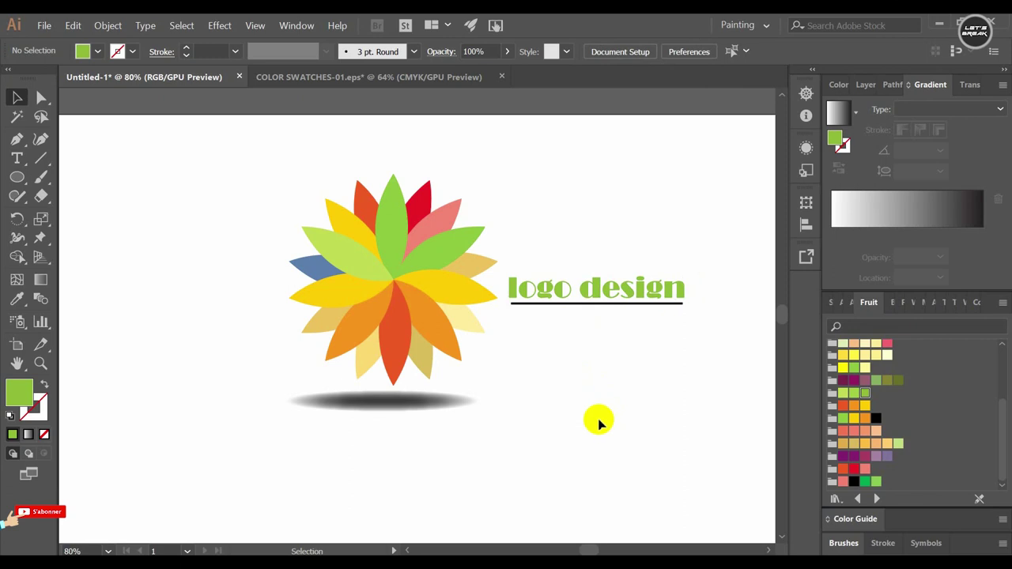